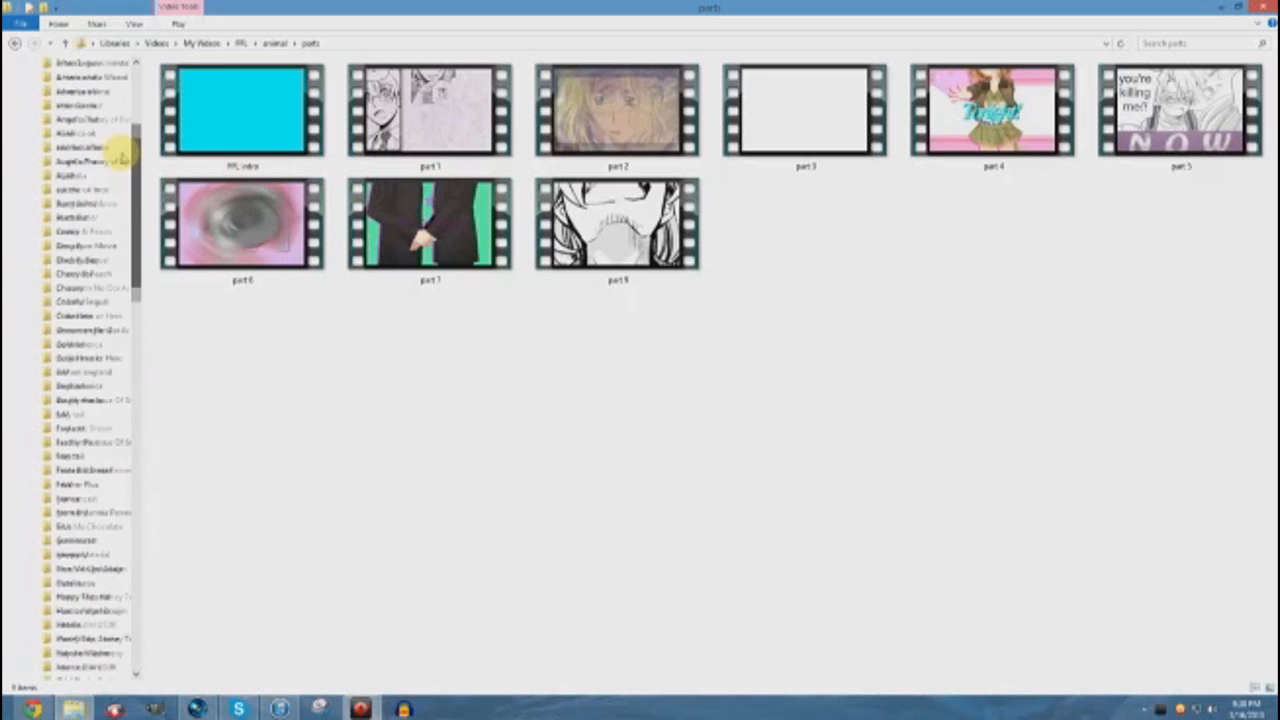
- Open the austria folder inside the Mah stuff pictures folder
{"action": "left_click", "coordinate": [79, 206]}
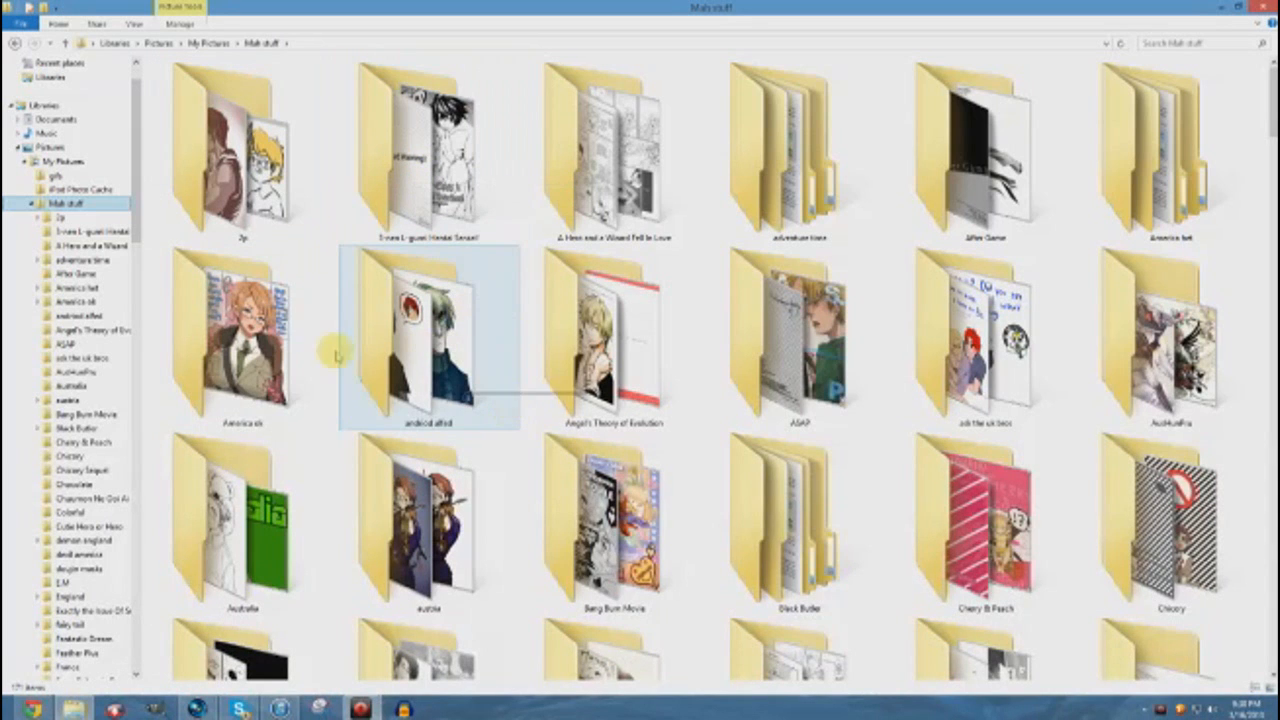
{"action": "scroll", "coordinate": [1270, 150], "scroll_direction": "down", "scroll_amount": 3}
{"action": "left_click_drag", "start_coordinate": [1273, 155], "coordinate": [1273, 161]}
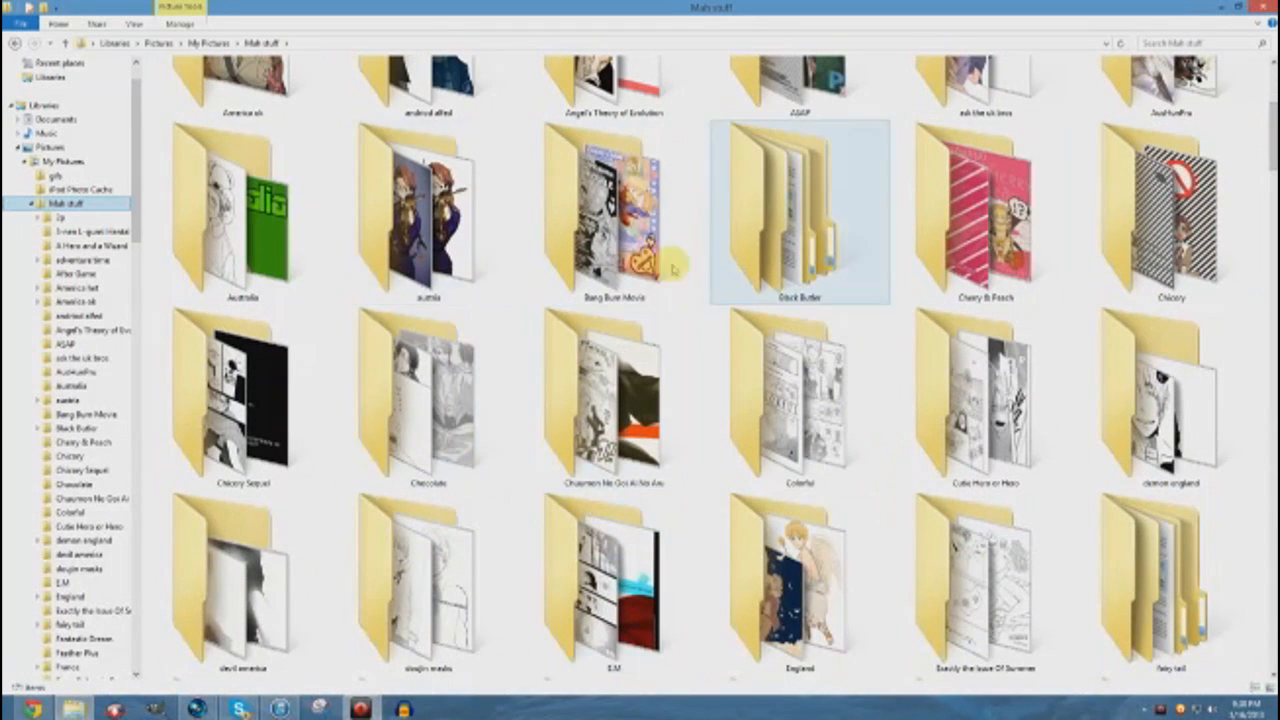
{"action": "double_click", "coordinate": [414, 243]}
- Place the mask image from the austria folder on a video track in Vegas Pro and move the clip to about 7.5 seconds
{"action": "left_click_drag", "start_coordinate": [820, 168], "coordinate": [322, 640]}
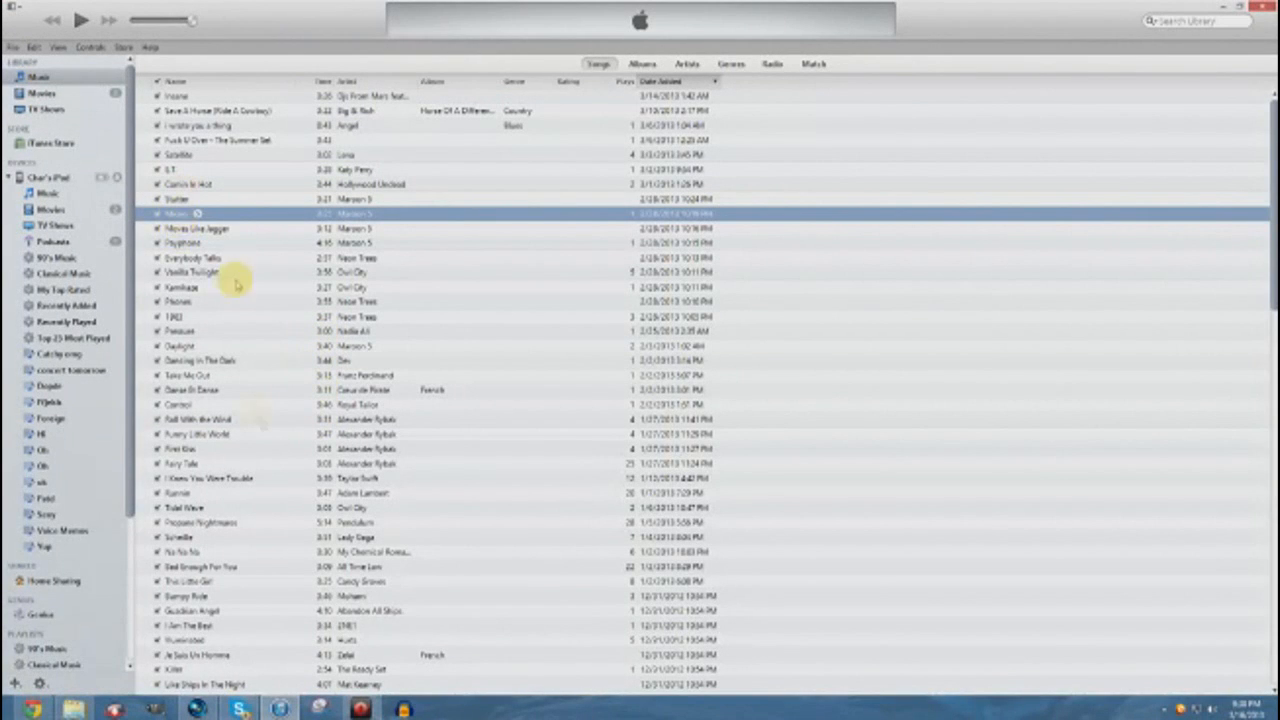
{"action": "left_click_drag", "start_coordinate": [237, 284], "coordinate": [302, 614]}
{"action": "left_click_drag", "start_coordinate": [237, 709], "coordinate": [302, 466]}
{"action": "left_click", "coordinate": [337, 430]}
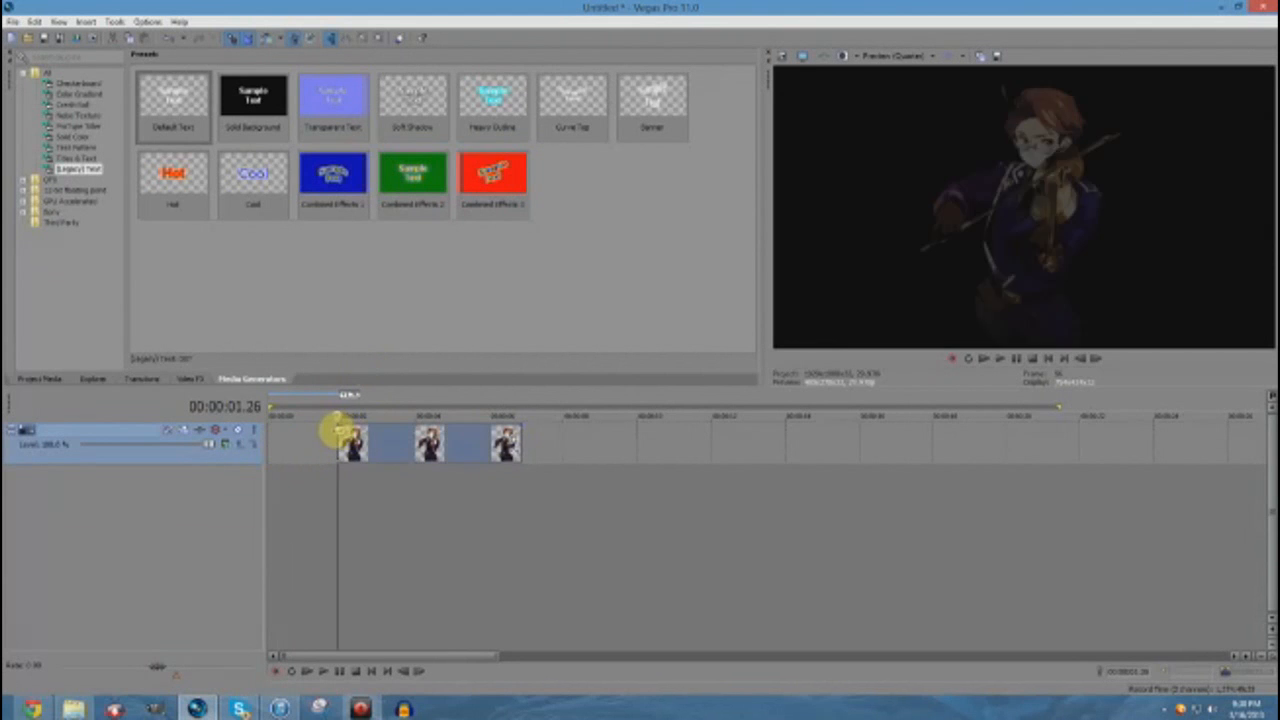
{"action": "left_click_drag", "start_coordinate": [430, 430], "coordinate": [565, 452]}
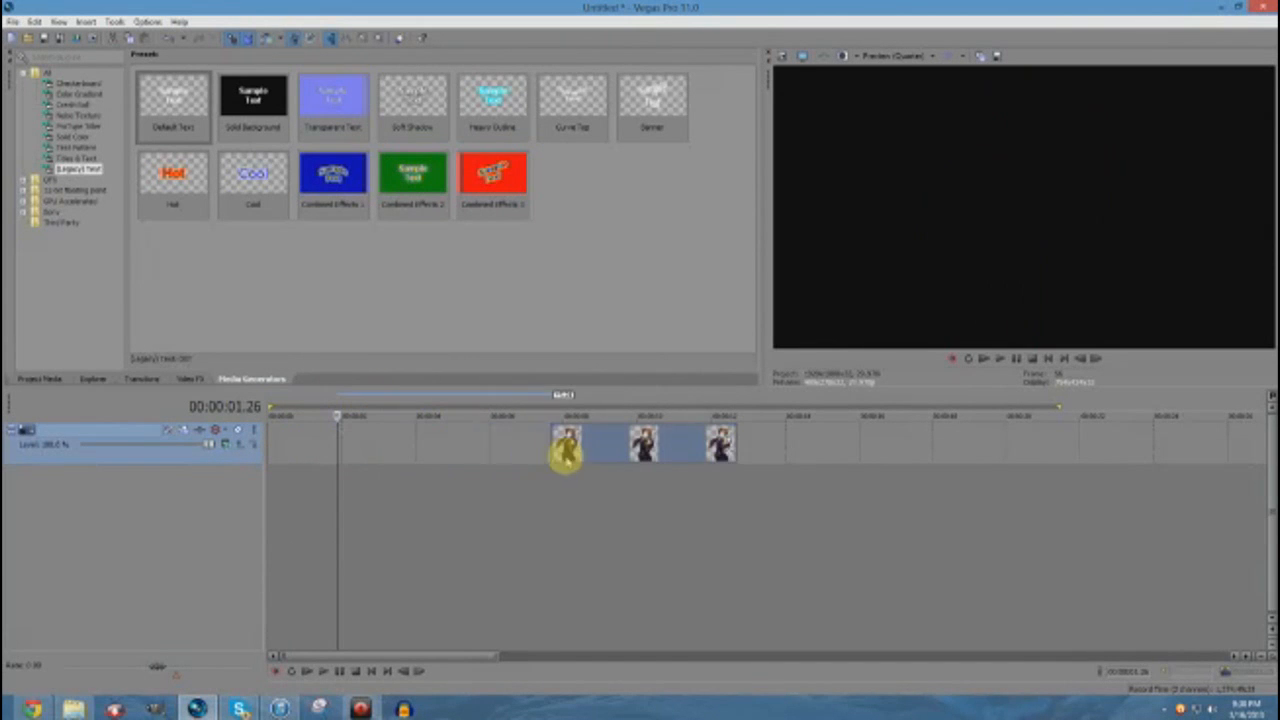
- Add a green Solid Color clip on a new track below the image and trim its end to 00:00:01.26
{"action": "left_click", "coordinate": [72, 136]}
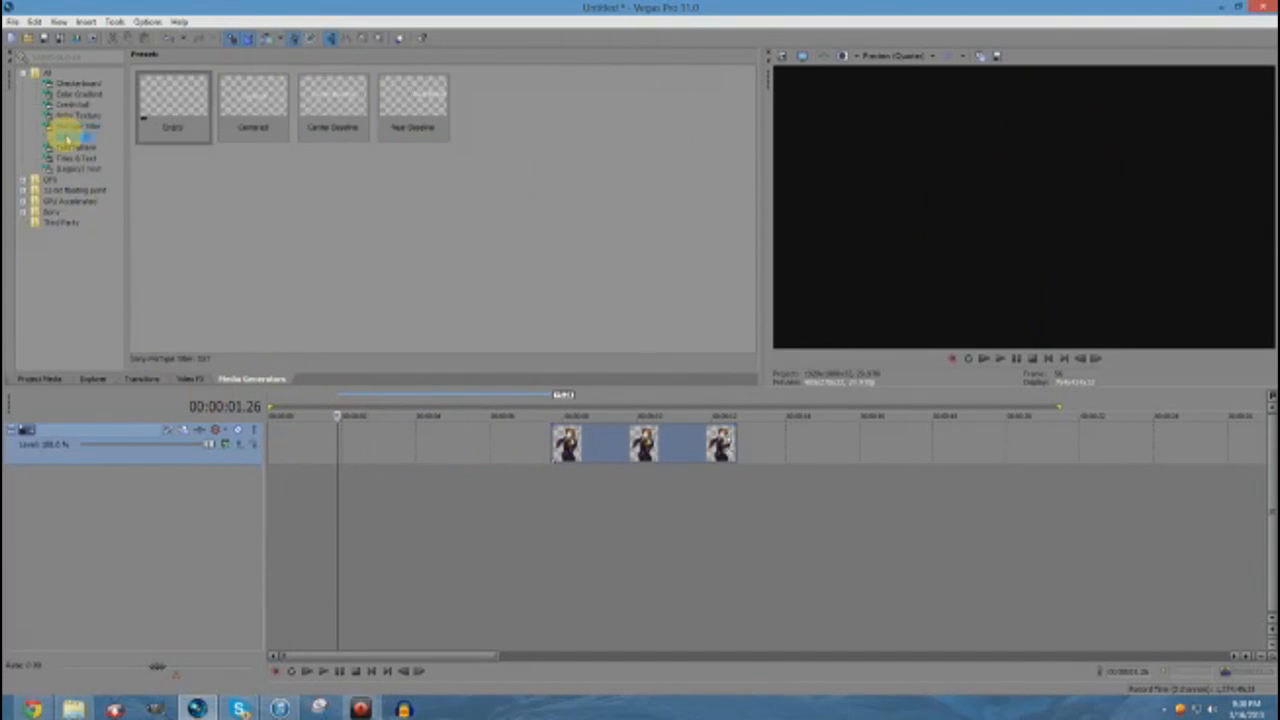
{"action": "left_click_drag", "start_coordinate": [407, 112], "coordinate": [244, 535]}
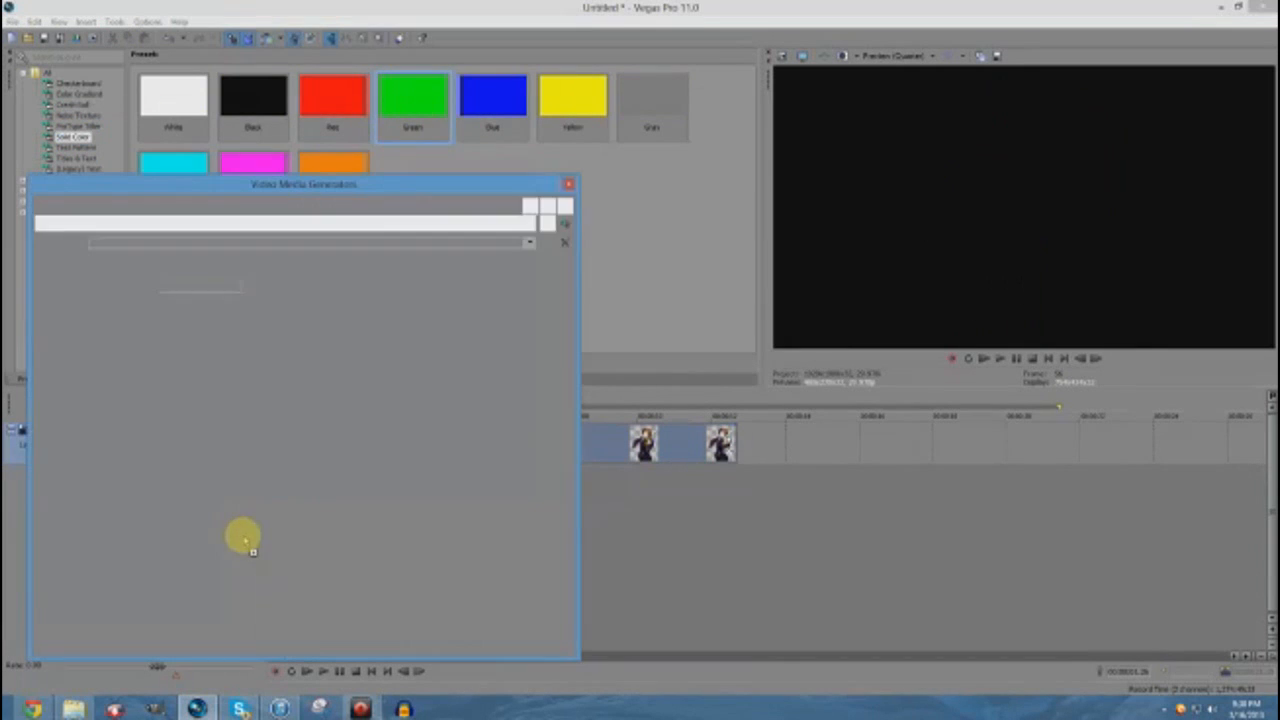
{"action": "left_click", "coordinate": [568, 184]}
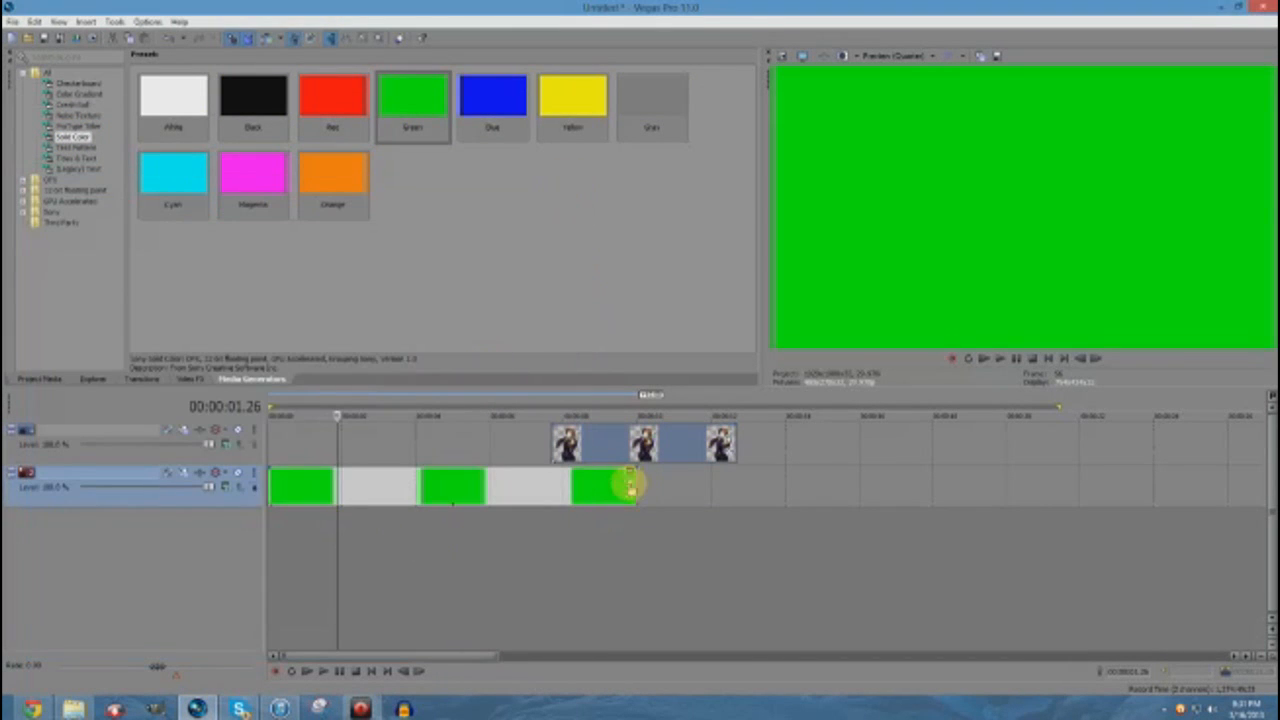
{"action": "left_click_drag", "start_coordinate": [617, 486], "coordinate": [337, 492]}
{"action": "left_click", "coordinate": [290, 481]}
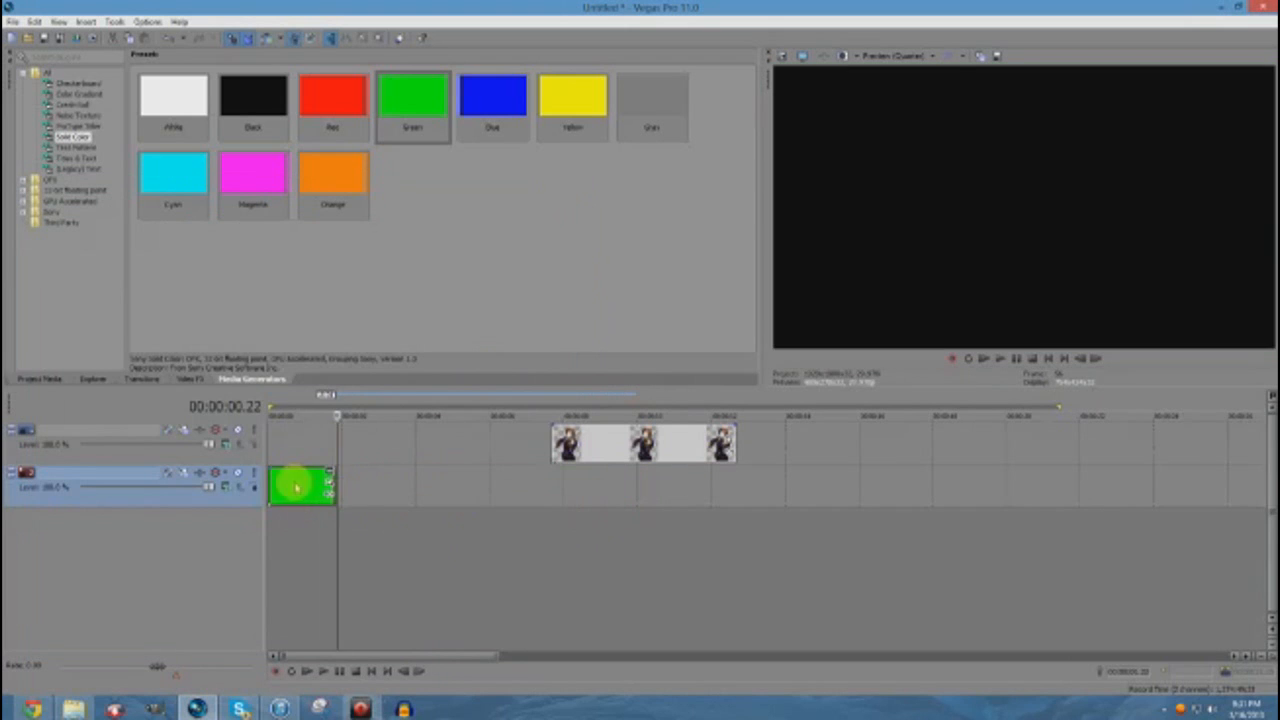
- Move the mask image and the green clip so both start together at about 2 seconds on the timeline
{"action": "left_click_drag", "start_coordinate": [567, 443], "coordinate": [360, 437]}
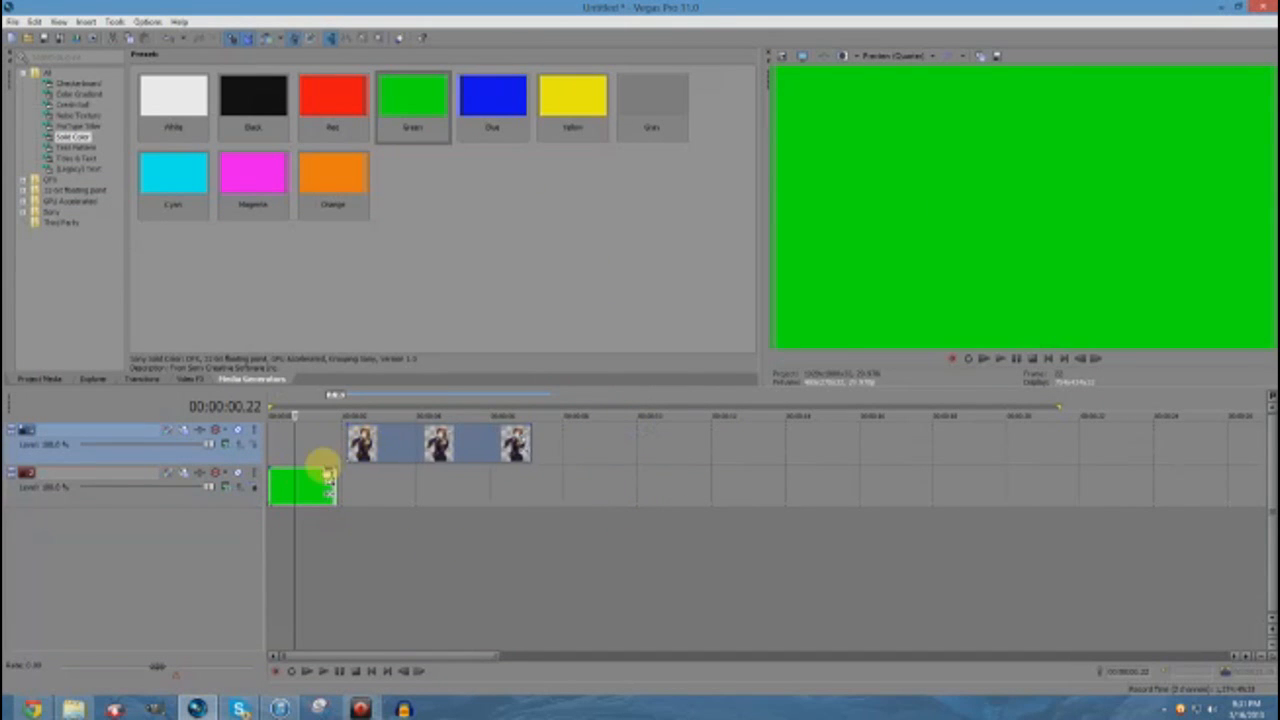
{"action": "left_click_drag", "start_coordinate": [313, 488], "coordinate": [390, 490]}
{"action": "left_click", "coordinate": [361, 490]}
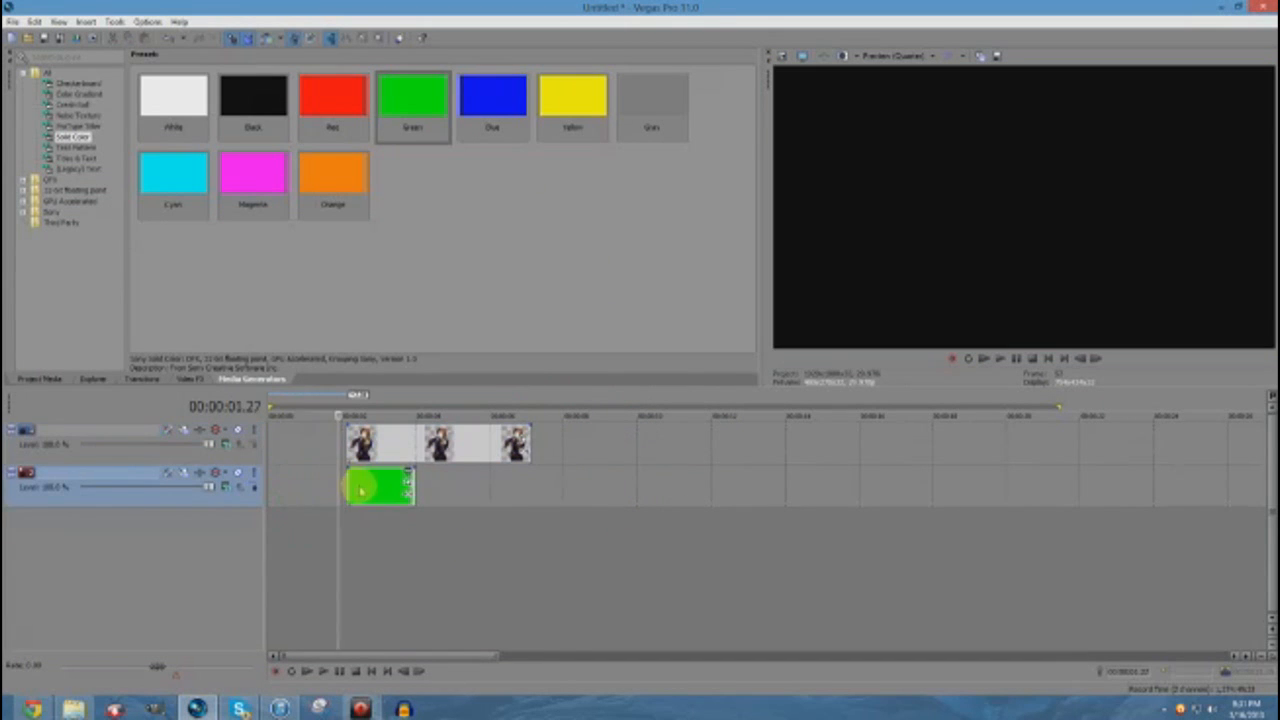
{"action": "left_click", "coordinate": [398, 490]}
{"action": "scroll", "coordinate": [400, 490], "scroll_direction": "up", "scroll_amount": 3}
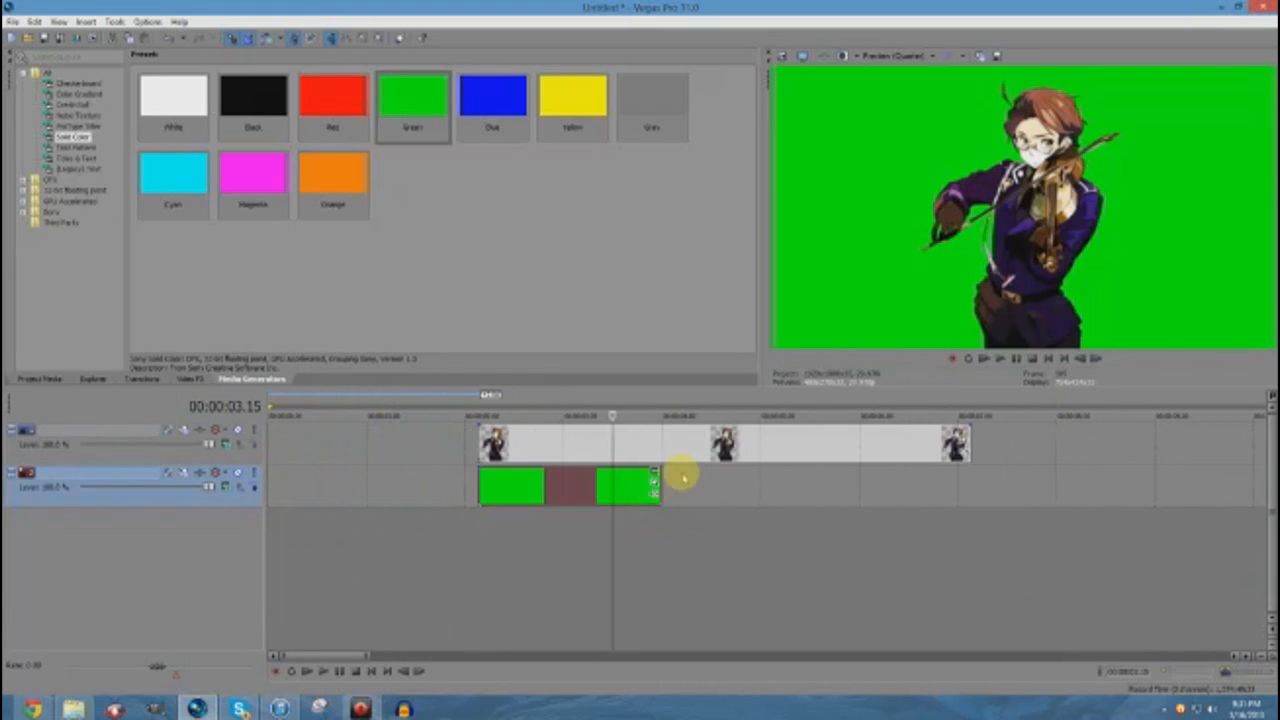
{"action": "scroll", "coordinate": [680, 477], "scroll_direction": "up", "scroll_amount": 2}
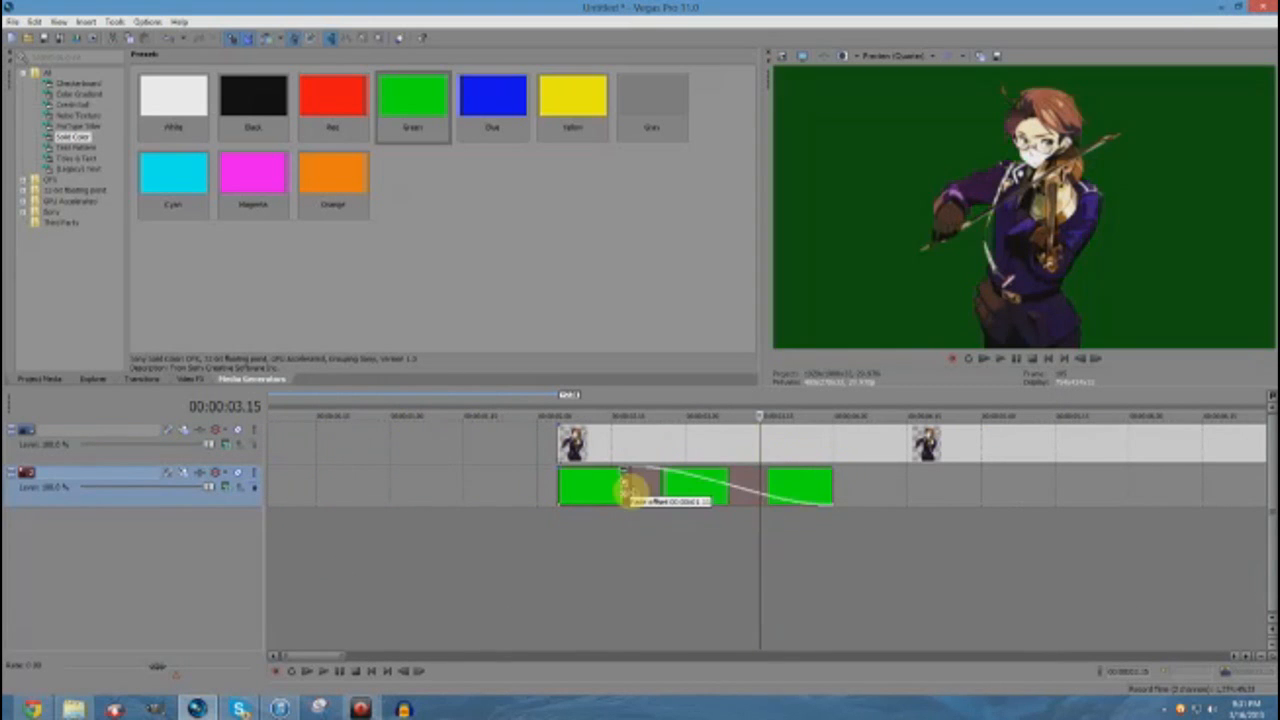
- Move the green clip and the mask image to the start of the timeline and trim the image's end to 00:00:01.17
{"action": "left_click_drag", "start_coordinate": [592, 484], "coordinate": [237, 486]}
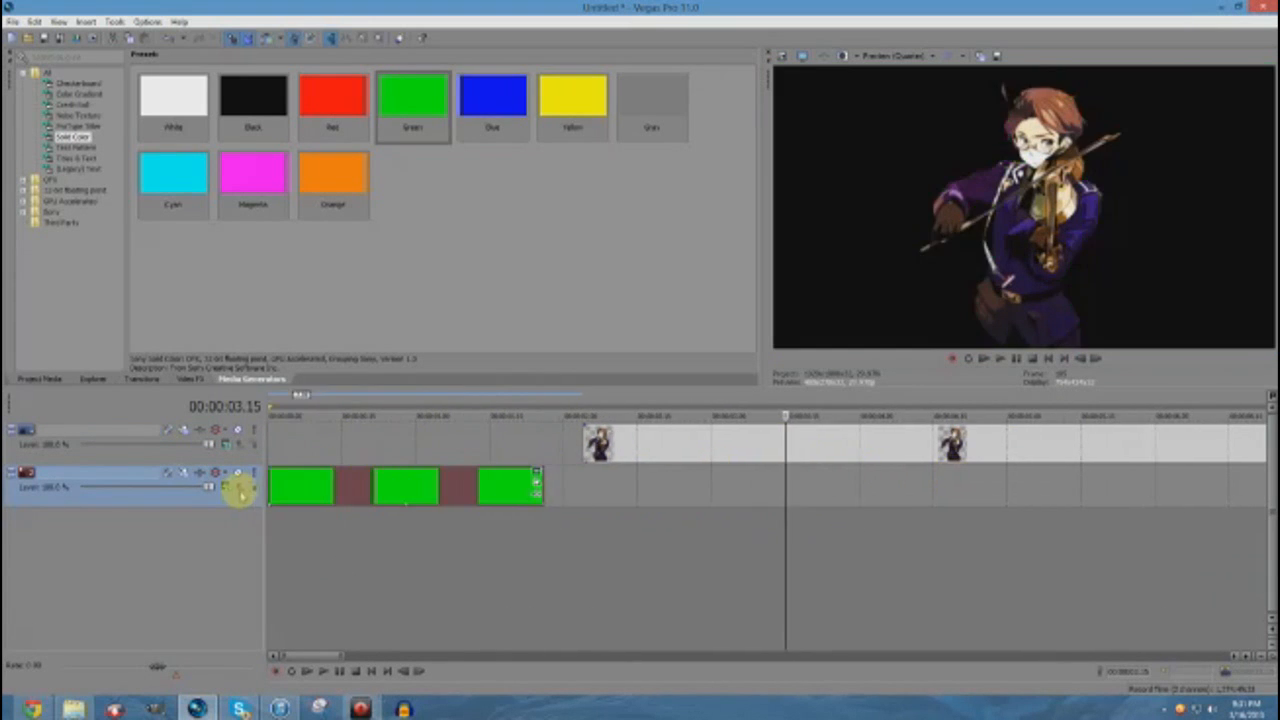
{"action": "scroll", "coordinate": [363, 480], "scroll_direction": "down", "scroll_amount": 5}
{"action": "left_click_drag", "start_coordinate": [363, 443], "coordinate": [172, 448]}
{"action": "left_click", "coordinate": [320, 443]}
{"action": "left_click_drag", "start_coordinate": [440, 450], "coordinate": [329, 449]}
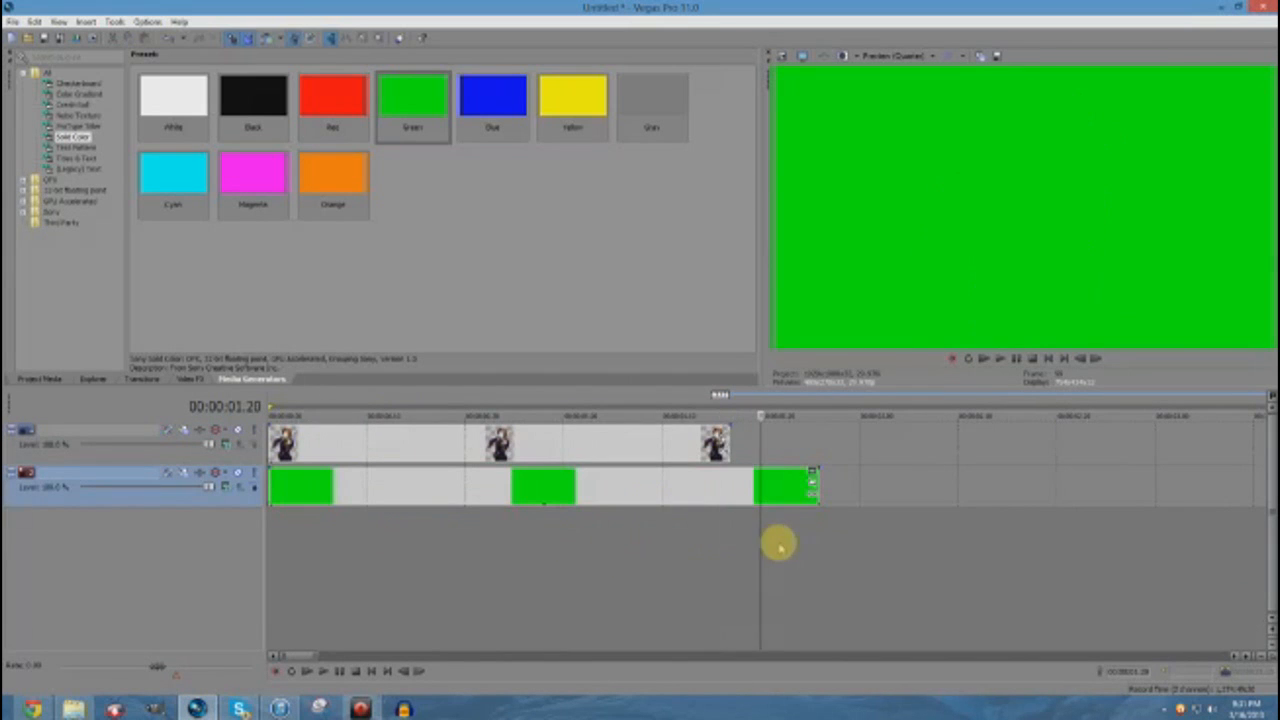
- Apply the 16:9 Widescreen TV aspect ratio preset in the mask image's Pan/Crop and enlarge the crop frame beyond the image's sides
{"action": "left_click", "coordinate": [700, 460]}
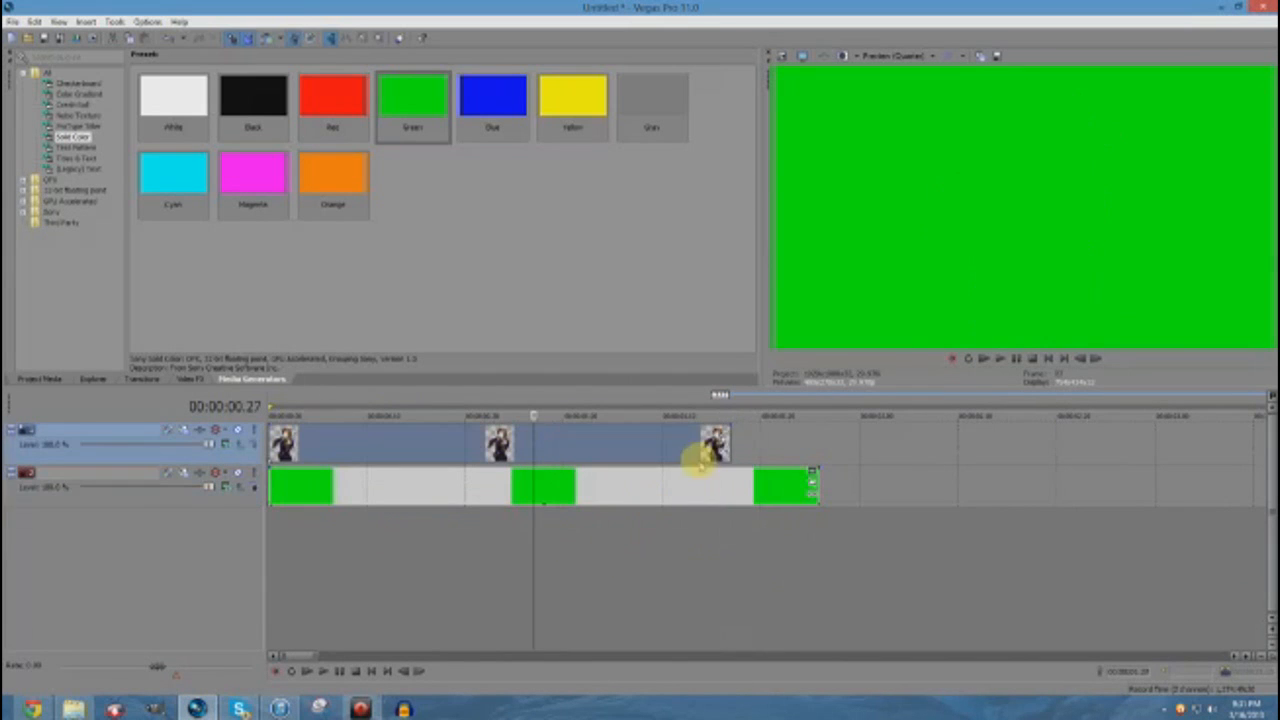
{"action": "left_click", "coordinate": [722, 437]}
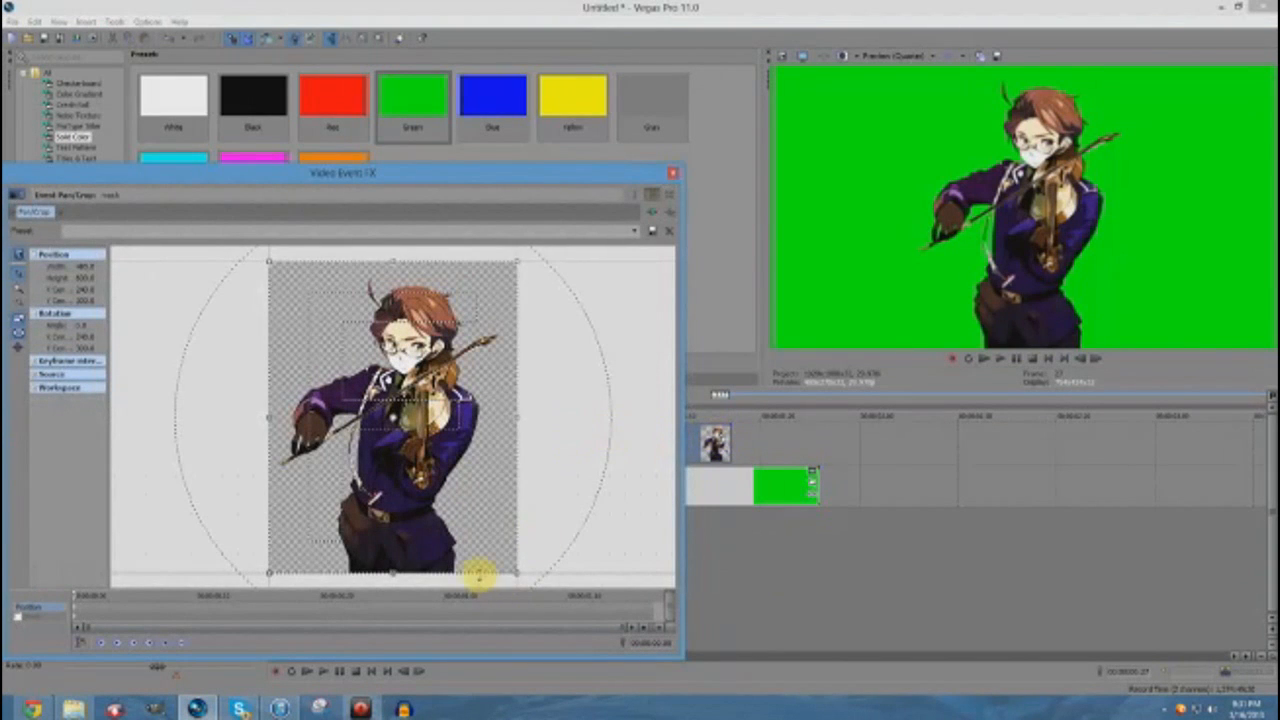
{"action": "left_click_drag", "start_coordinate": [480, 576], "coordinate": [477, 514]}
{"action": "left_click", "coordinate": [636, 232]}
{"action": "left_click", "coordinate": [614, 271]}
{"action": "left_click_drag", "start_coordinate": [515, 488], "coordinate": [605, 548]}
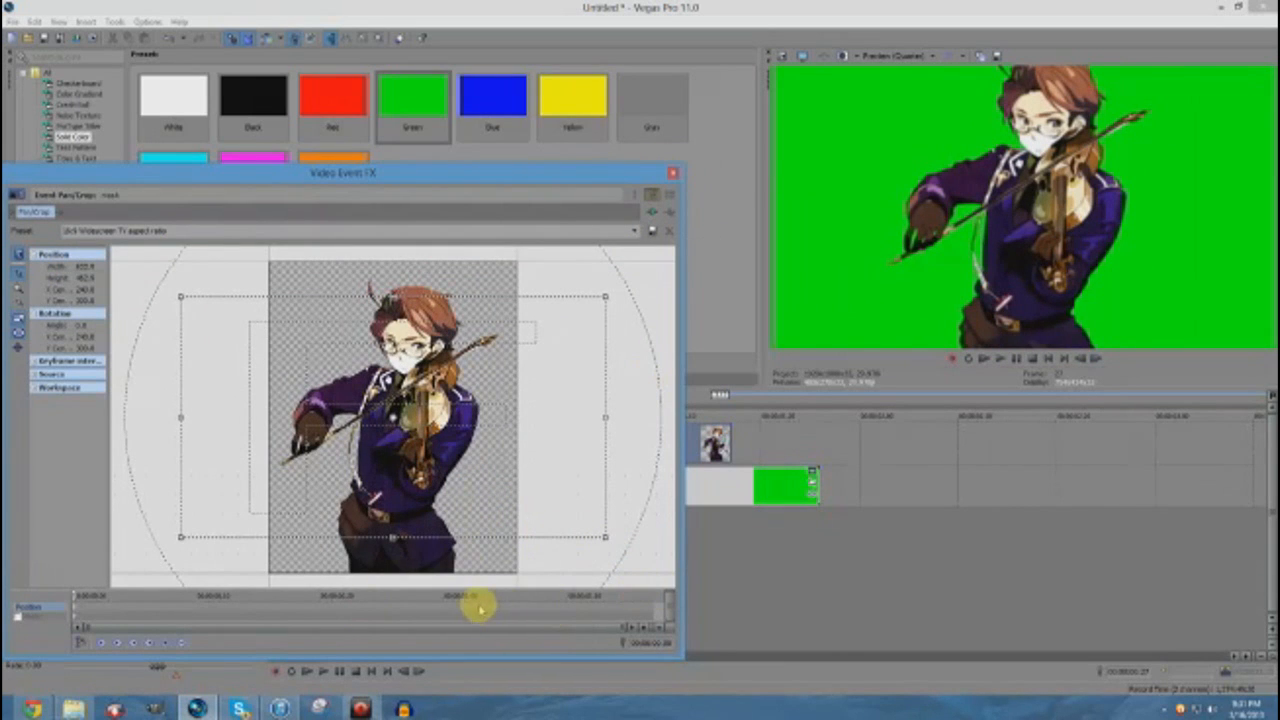
- Keyframe the crop frame to slide the violinist out of the picture to the right by the clip's end, and preview the motion
{"action": "left_click_drag", "start_coordinate": [377, 417], "coordinate": [350, 417]}
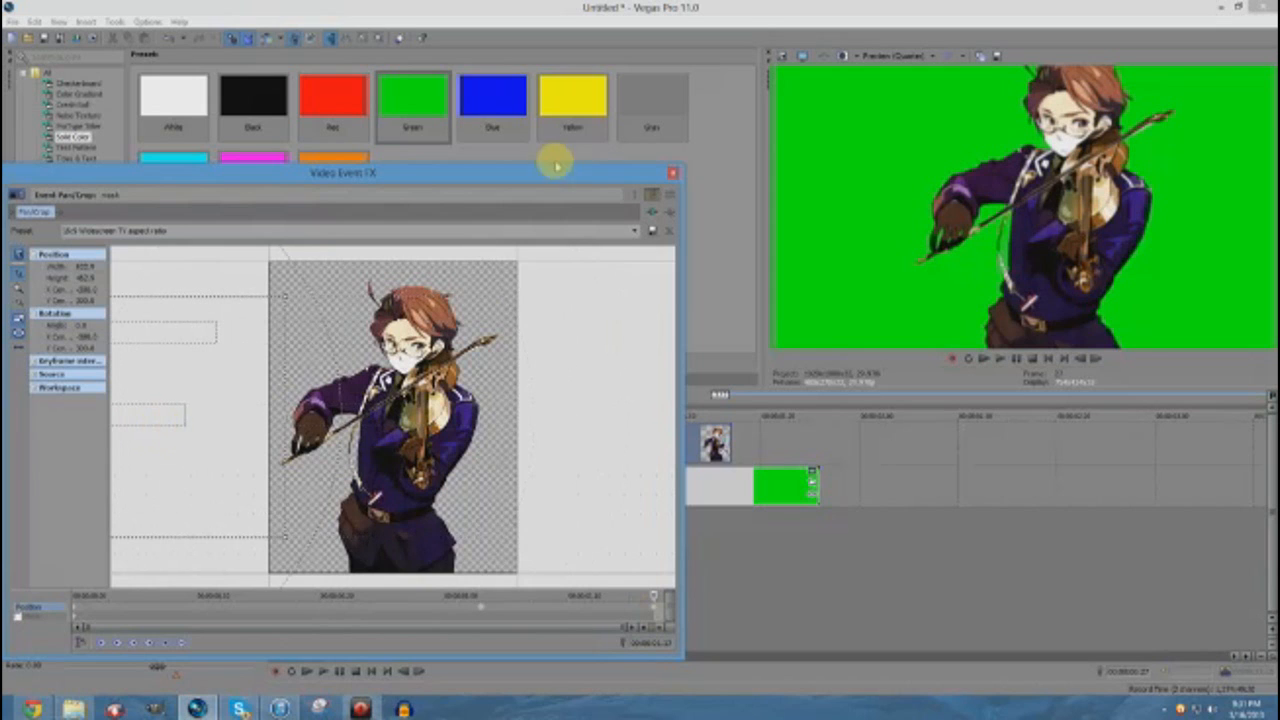
{"action": "left_click", "coordinate": [672, 173]}
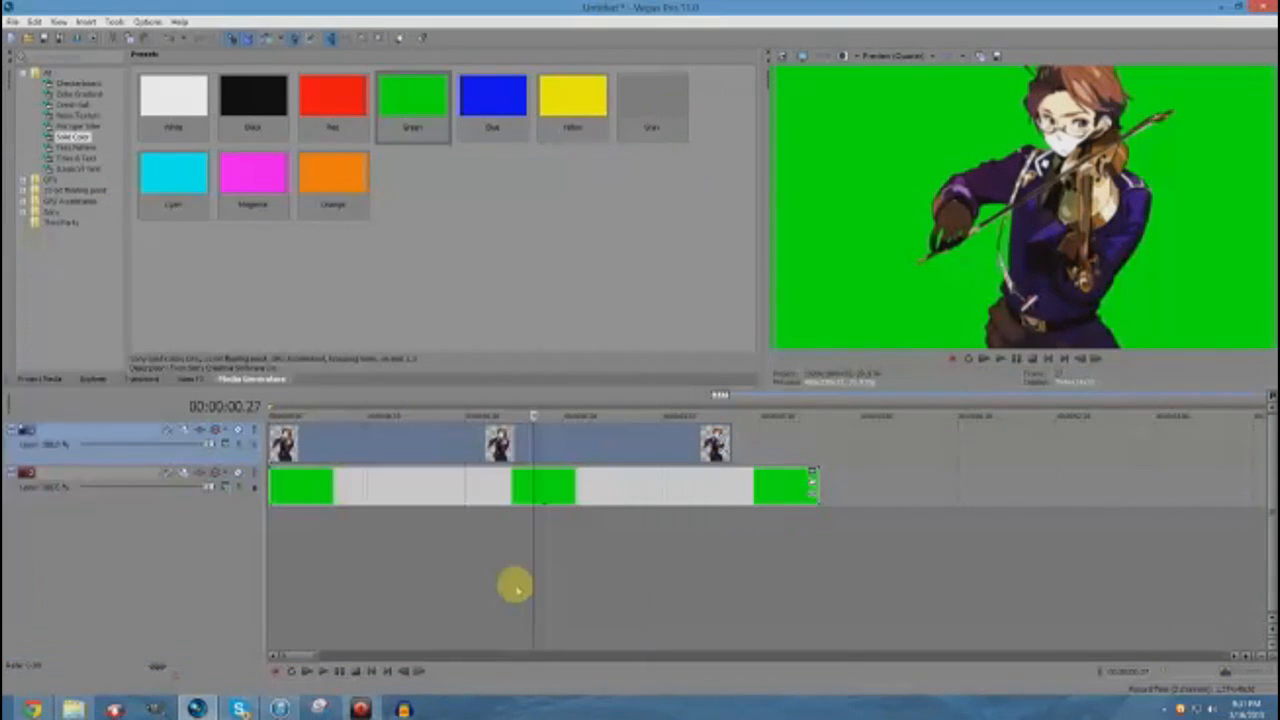
{"action": "left_click", "coordinate": [306, 672]}
{"action": "left_click", "coordinate": [306, 672]}
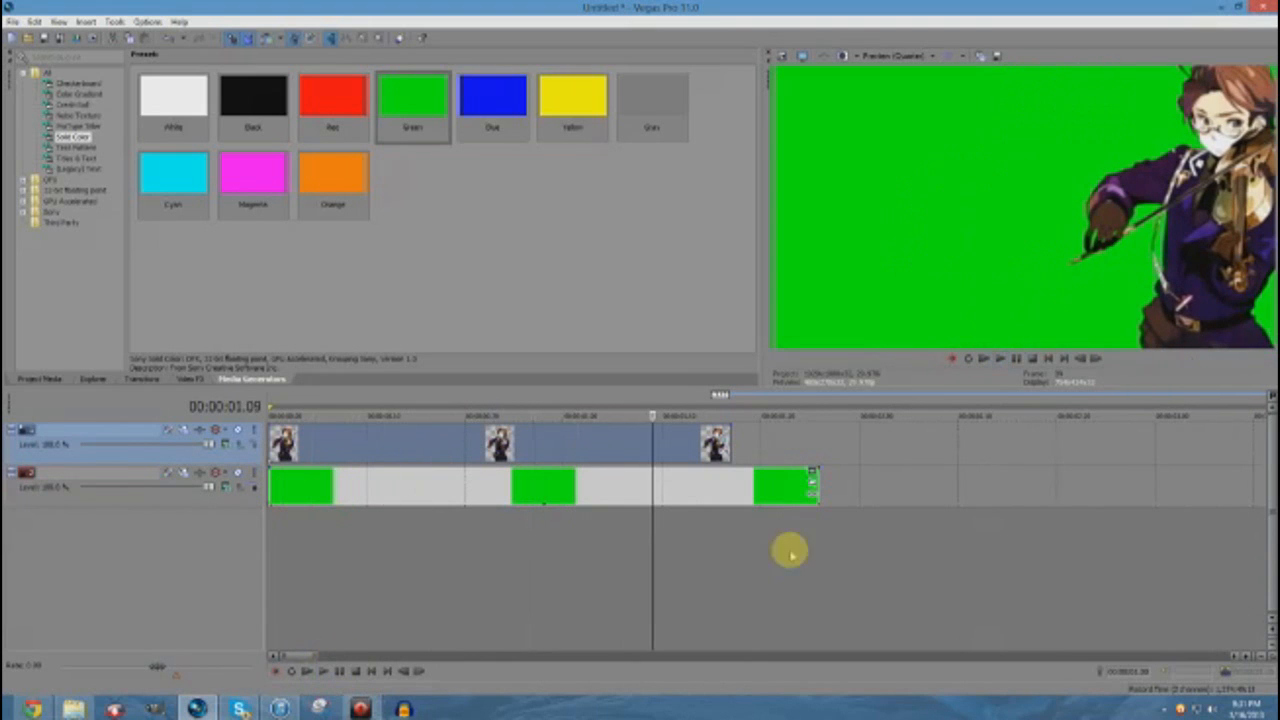
- Trim the green clip's end to match the mask image's end at 00:00:01.17
{"action": "left_click", "coordinate": [731, 563]}
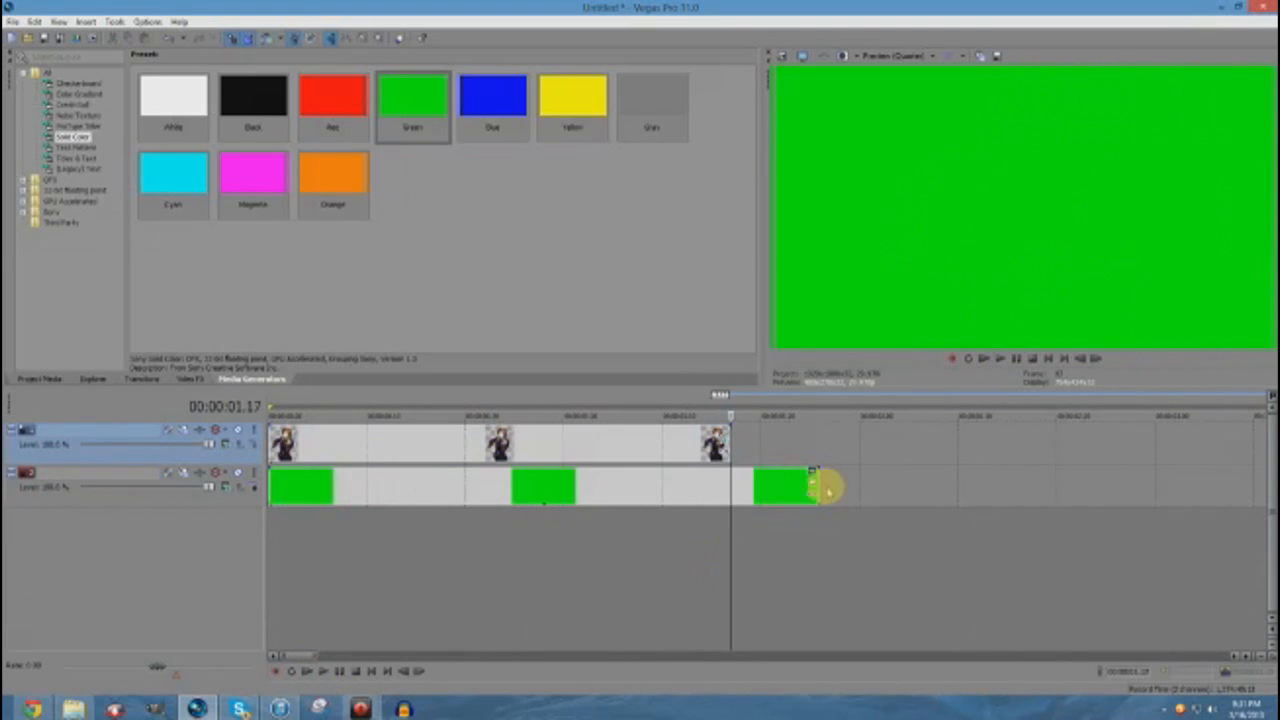
{"action": "left_click_drag", "start_coordinate": [815, 486], "coordinate": [731, 486]}
{"action": "left_click", "coordinate": [700, 504]}
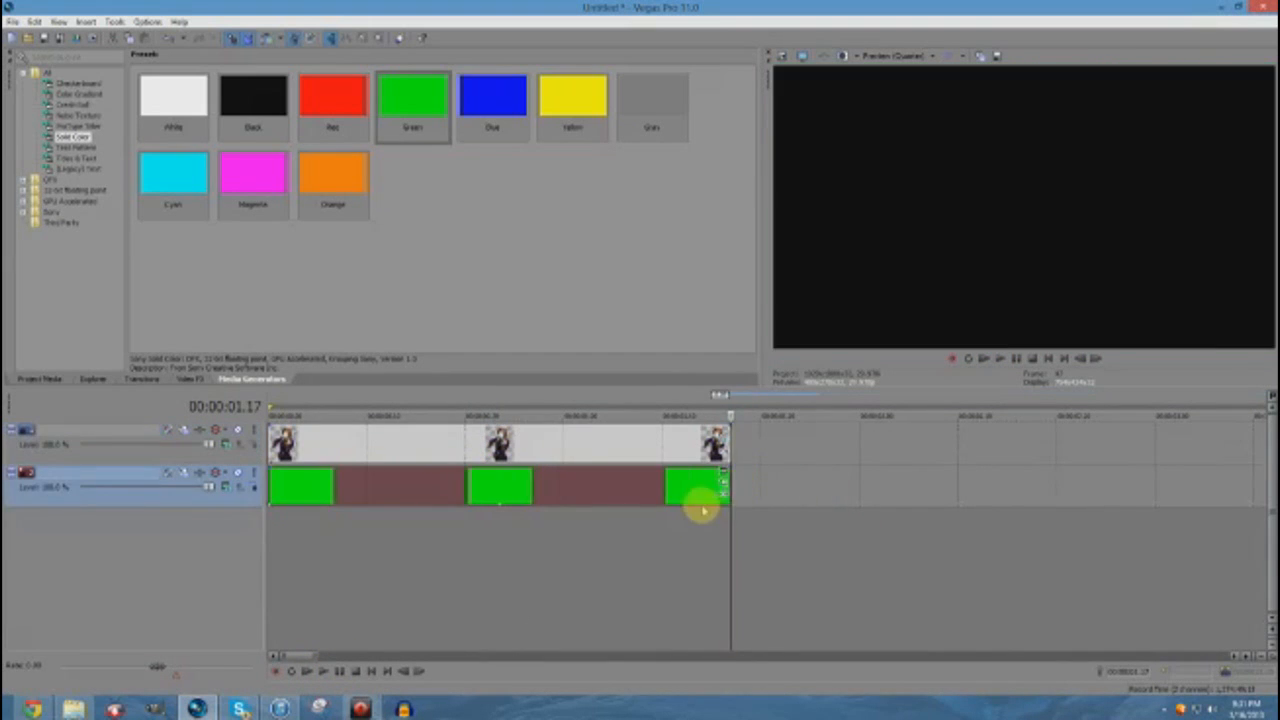
{"action": "left_click", "coordinate": [703, 534]}
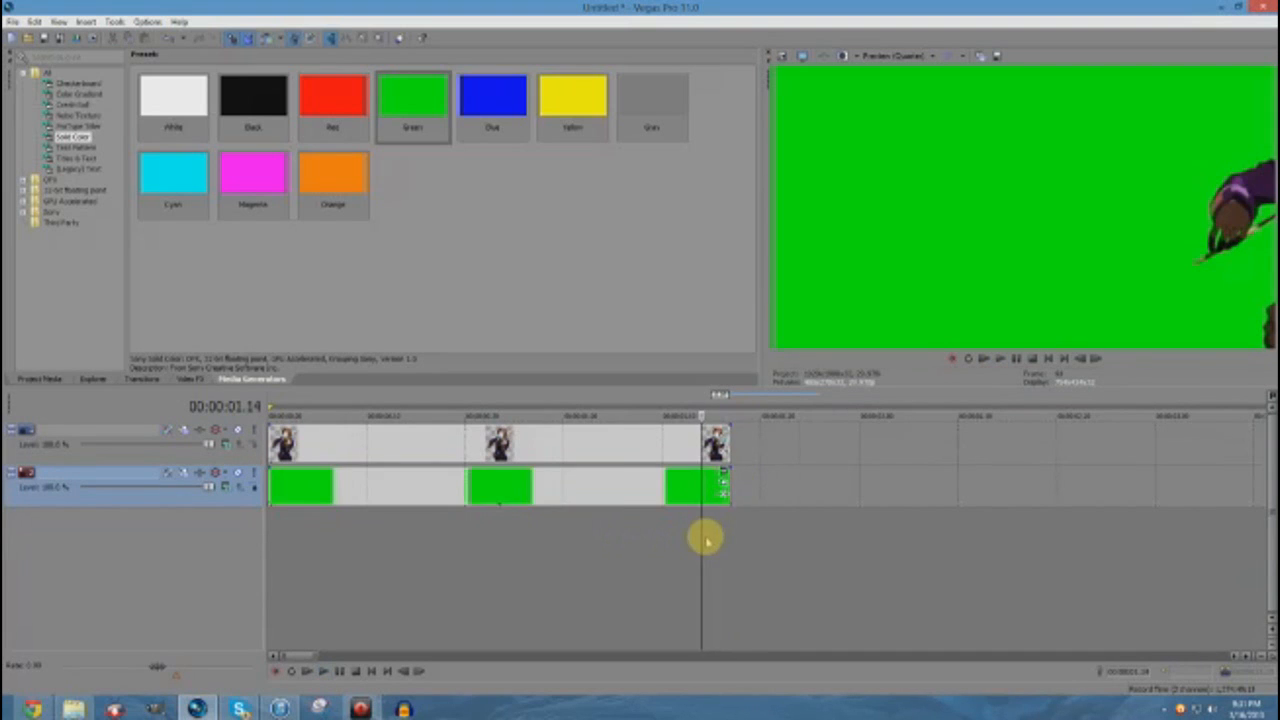
- Extend the green clip's end to 00:00:01.20, slightly past the end of the mask image
{"action": "scroll", "coordinate": [757, 505], "scroll_direction": "up", "scroll_amount": 2}
{"action": "left_click", "coordinate": [796, 440]}
{"action": "left_click", "coordinate": [820, 443]}
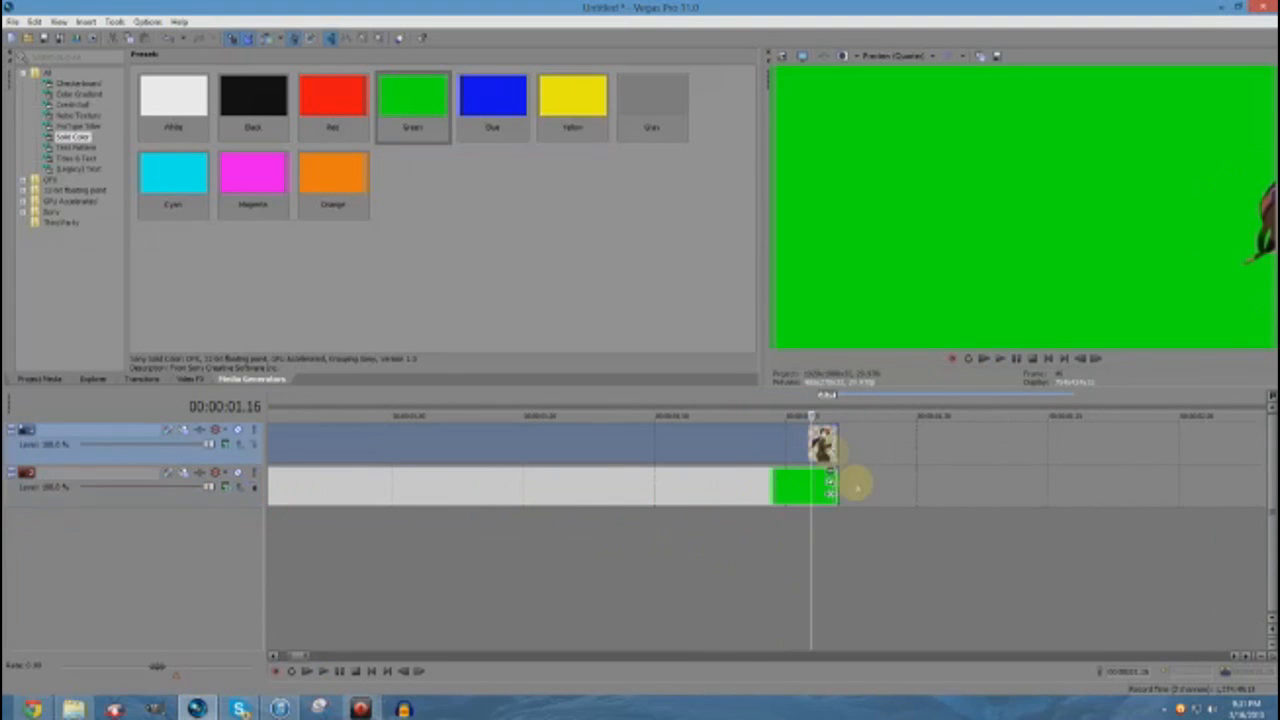
{"action": "left_click_drag", "start_coordinate": [833, 480], "coordinate": [923, 486]}
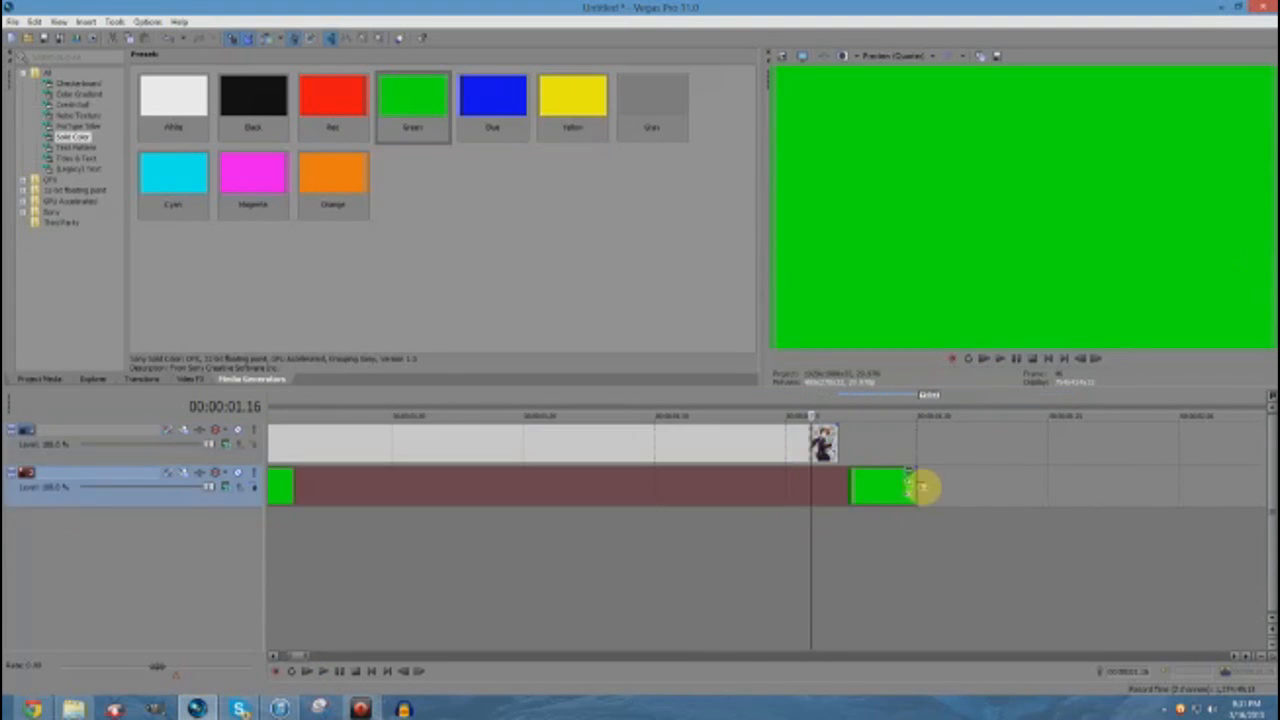
{"action": "left_click", "coordinate": [865, 500]}
{"action": "left_click", "coordinate": [728, 503]}
{"action": "scroll", "coordinate": [366, 480], "scroll_direction": "down", "scroll_amount": 3}
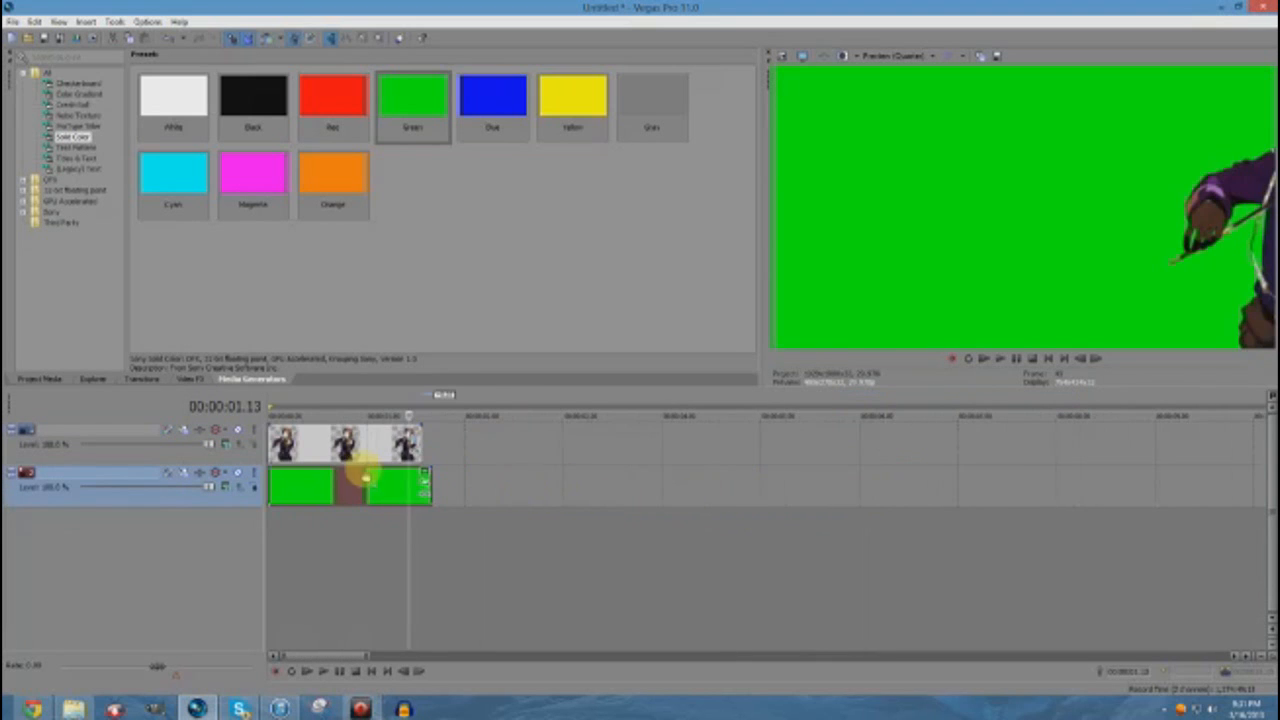
{"action": "left_click", "coordinate": [335, 482]}
{"action": "scroll", "coordinate": [341, 483], "scroll_direction": "up", "scroll_amount": 3}
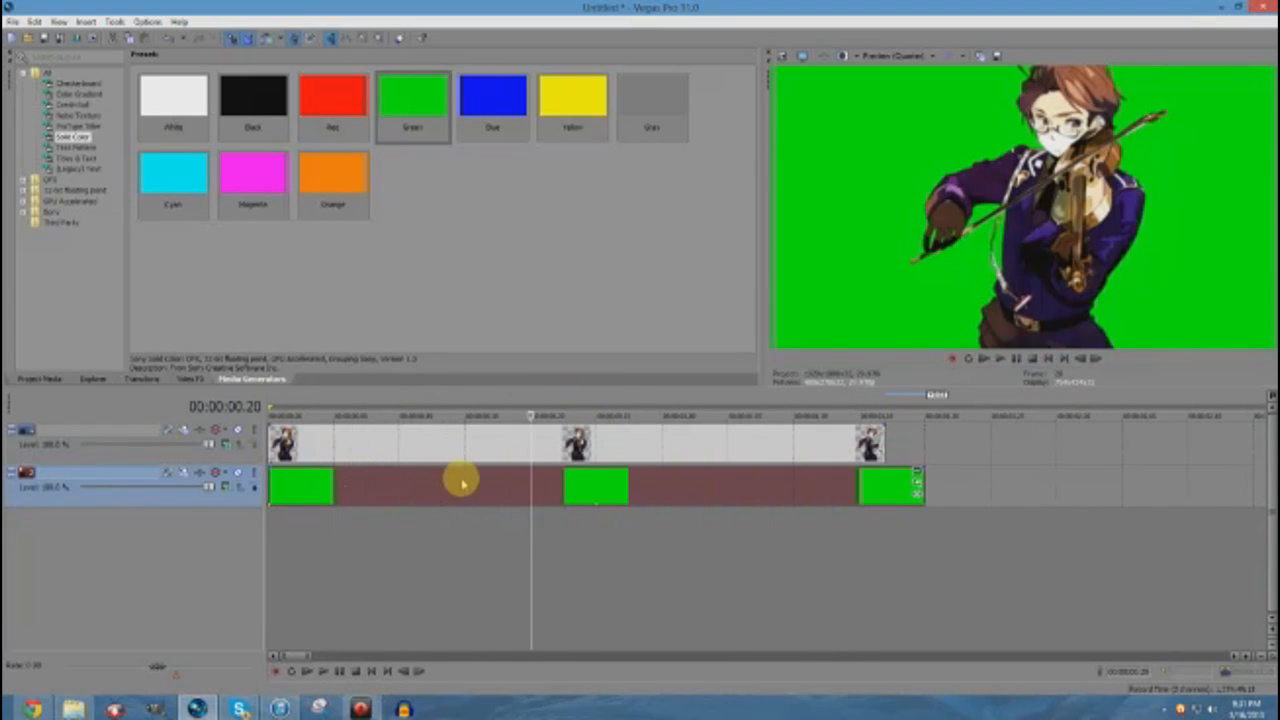
{"action": "scroll", "coordinate": [462, 483], "scroll_direction": "down", "scroll_amount": 2}
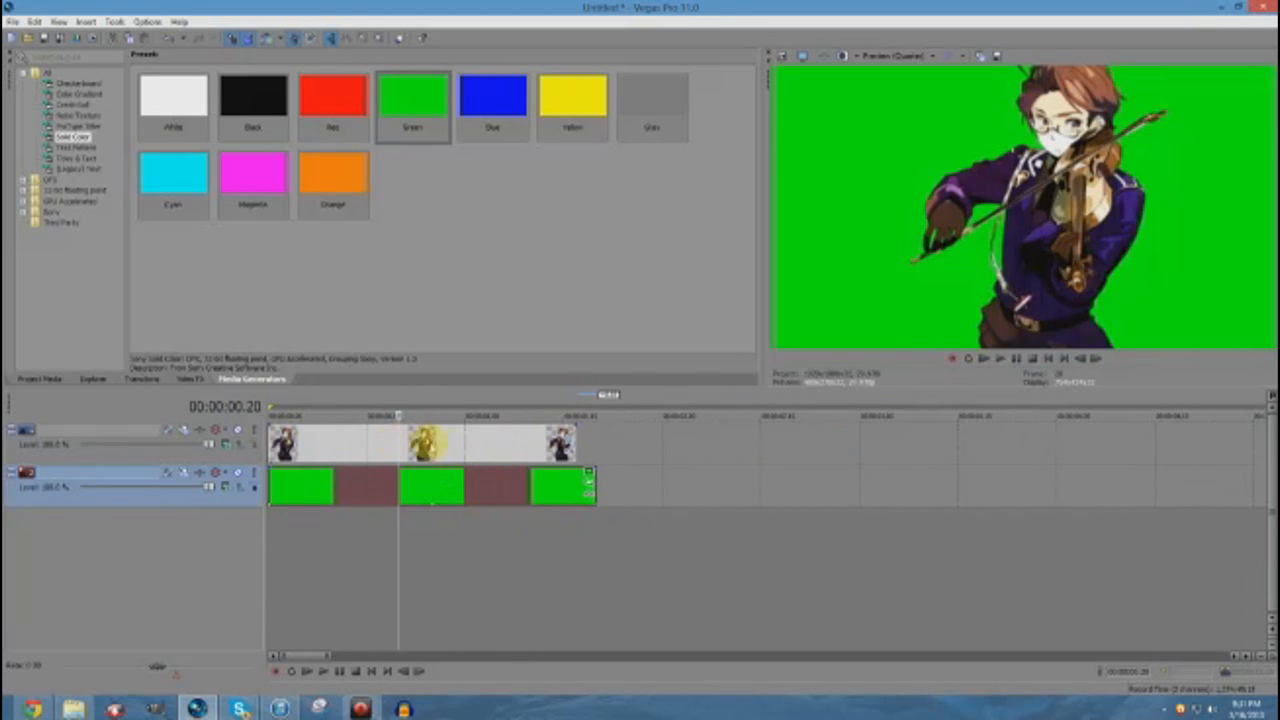
{"action": "left_click", "coordinate": [424, 446]}
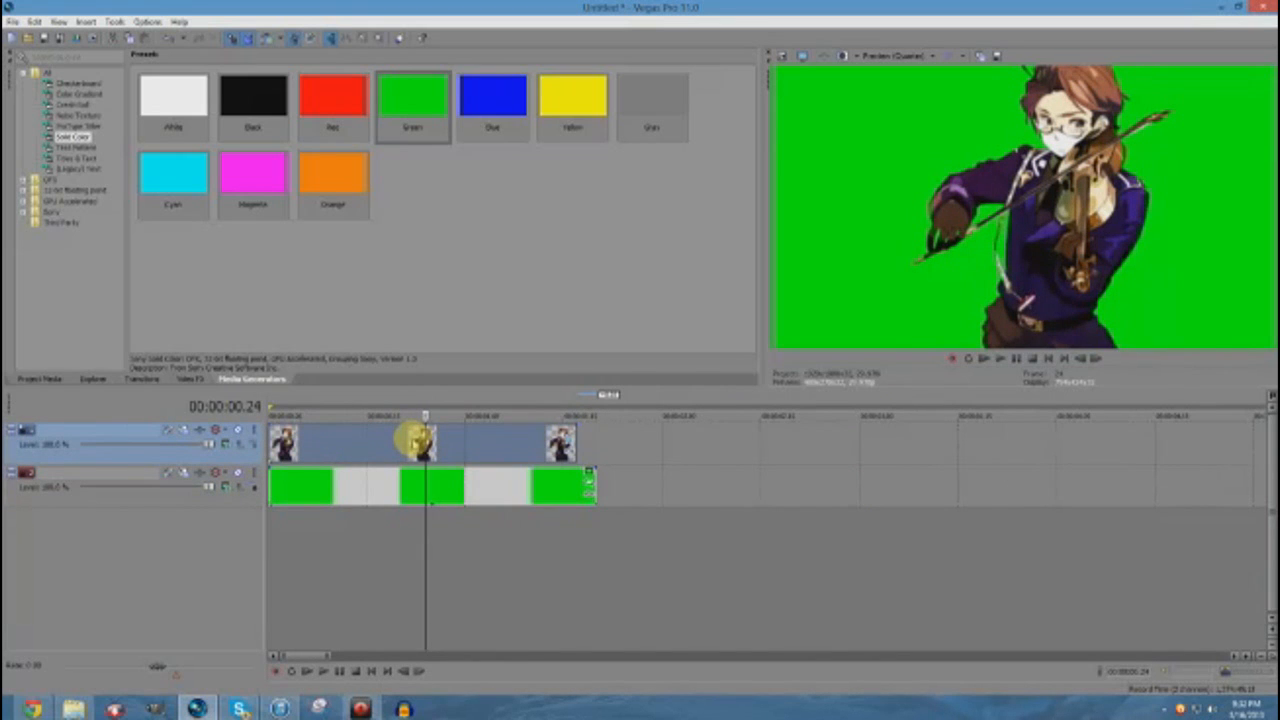
{"action": "left_click", "coordinate": [398, 503]}
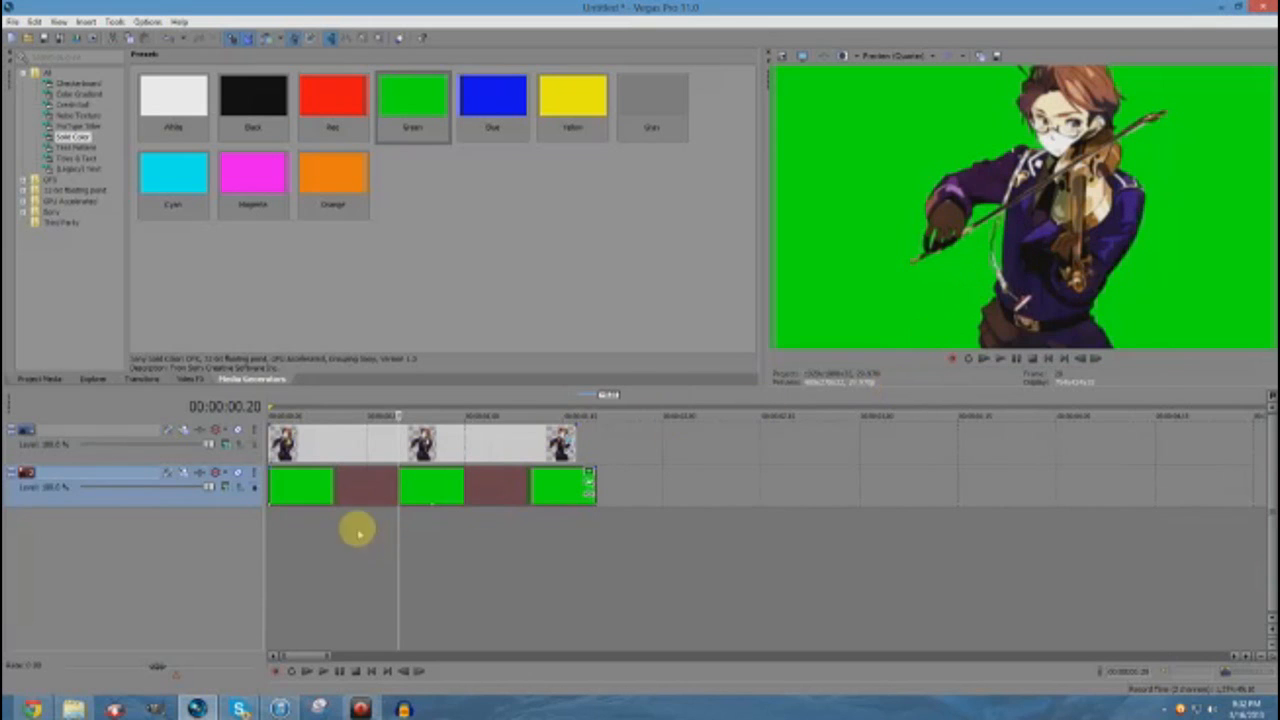
- Replace the mask image clip with the speech-bubble picture from the America ok folder, starting at the beginning of the timeline
{"action": "left_click", "coordinate": [411, 446]}
{"action": "key", "text": "Delete"}
{"action": "left_click", "coordinate": [73, 709]}
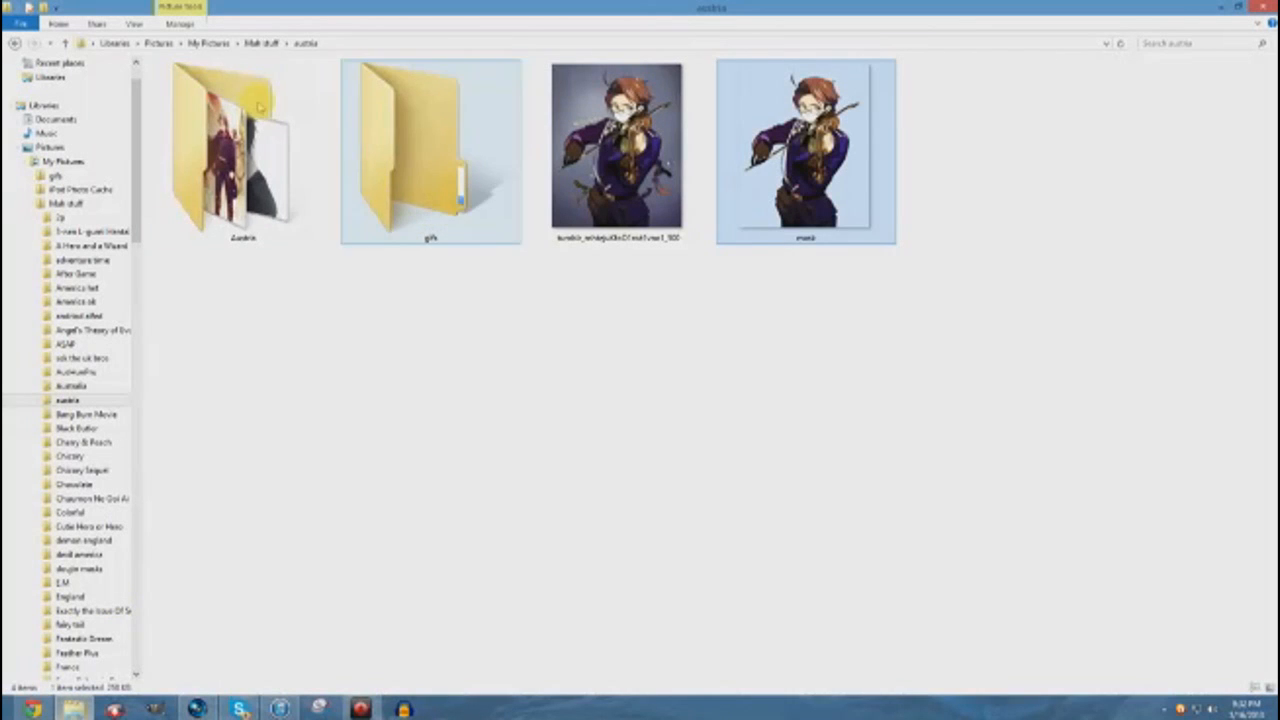
{"action": "left_click", "coordinate": [262, 43]}
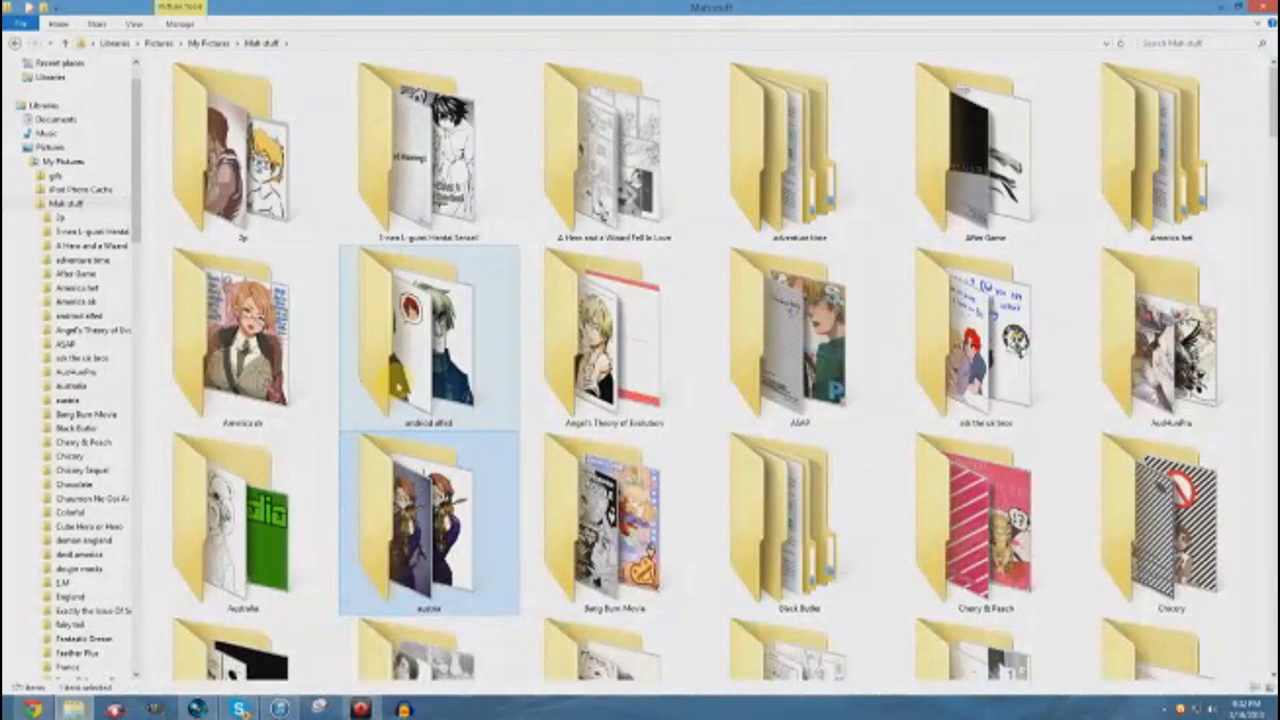
{"action": "double_click", "coordinate": [270, 345]}
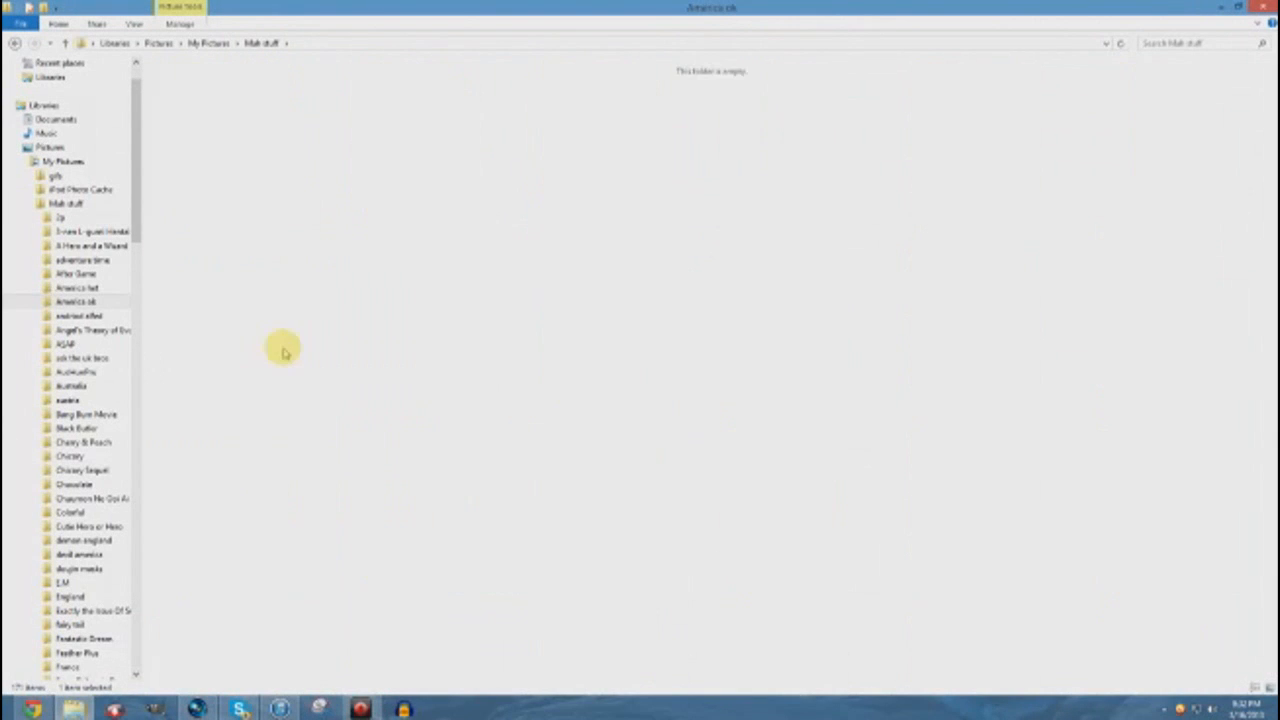
{"action": "left_click_drag", "start_coordinate": [1192, 205], "coordinate": [352, 437]}
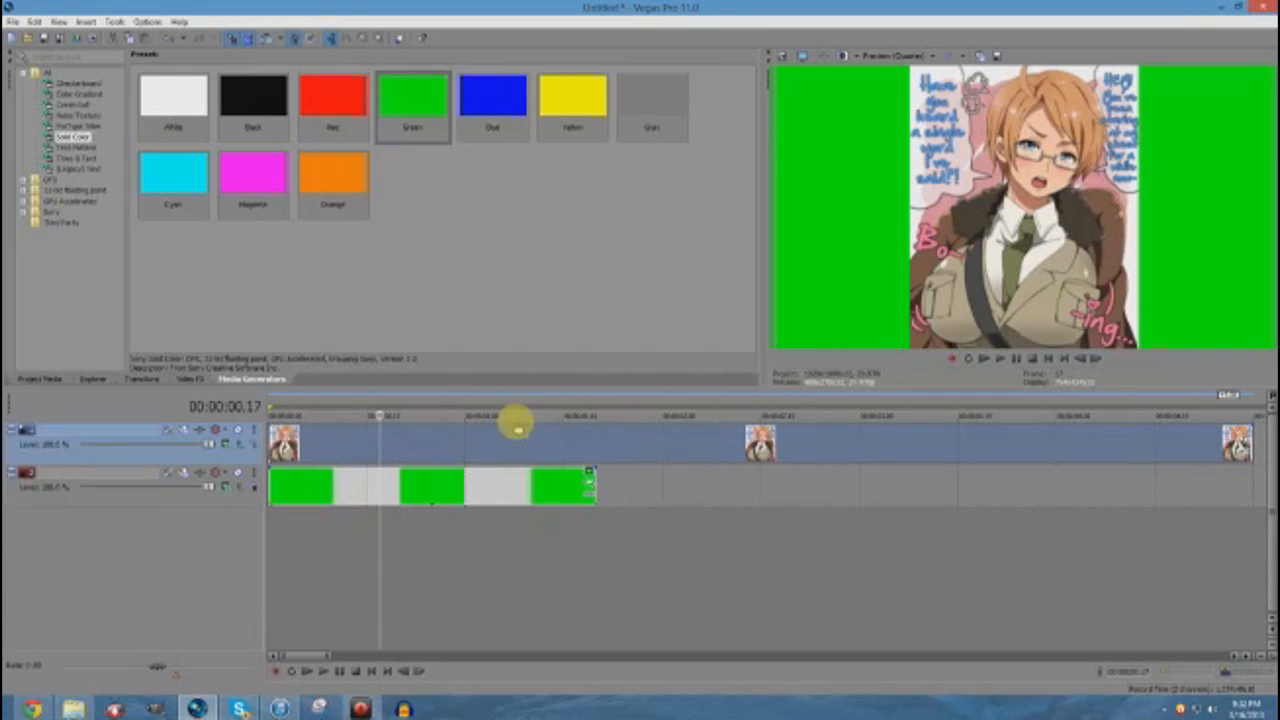
- Delete the green solid-color clip and the speech-bubble picture clip from the timeline
{"action": "left_click", "coordinate": [436, 503]}
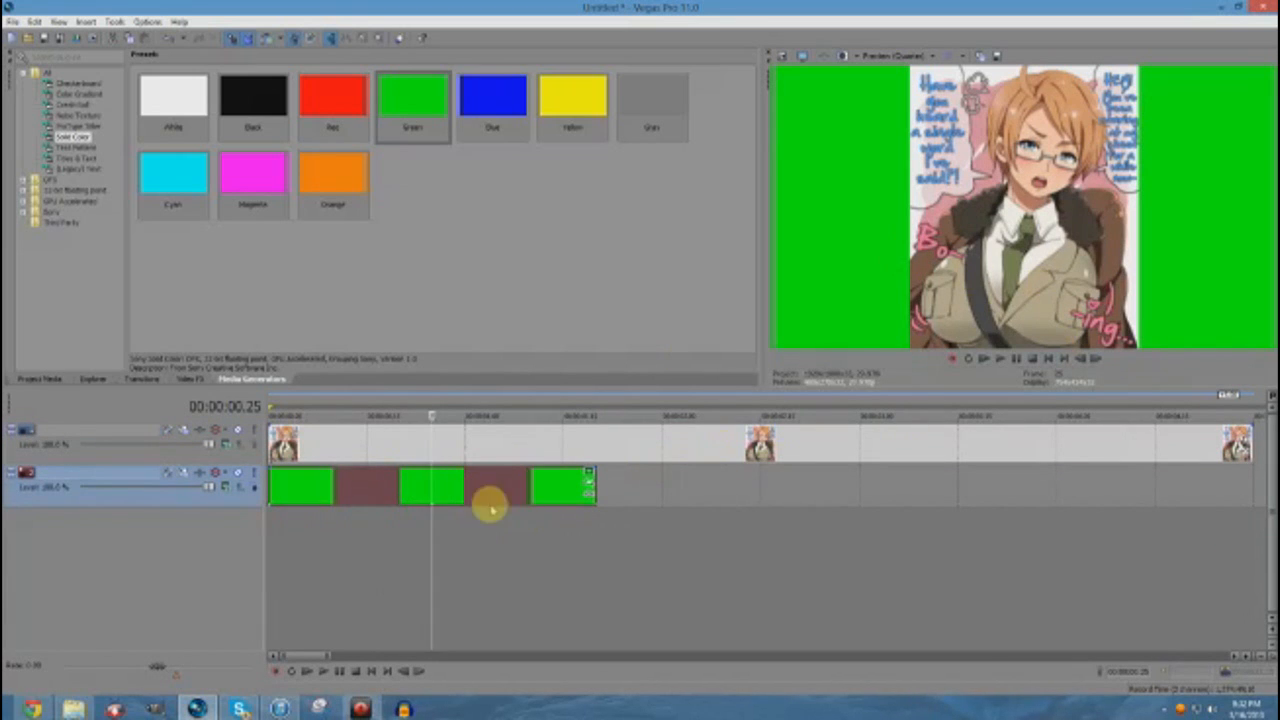
{"action": "left_click", "coordinate": [340, 486]}
{"action": "left_click_drag", "start_coordinate": [376, 487], "coordinate": [374, 487]}
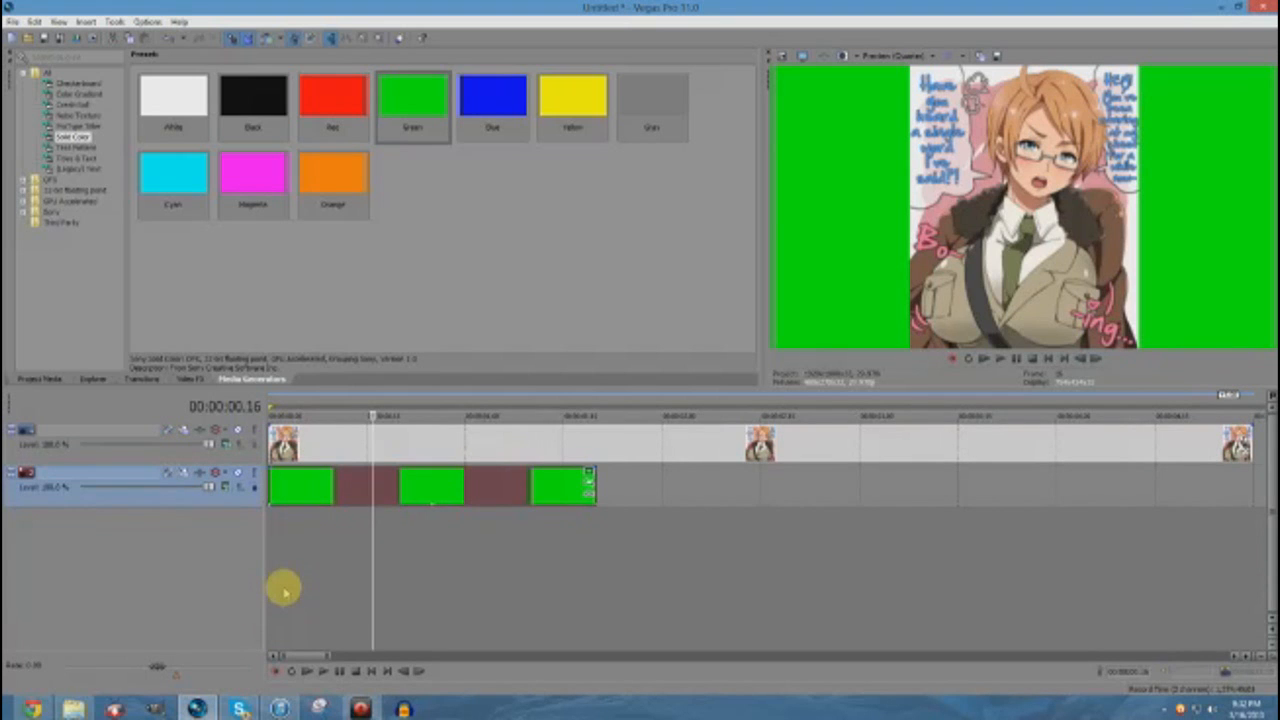
{"action": "key", "text": "Delete"}
{"action": "left_click", "coordinate": [380, 445]}
{"action": "key", "text": "Delete"}
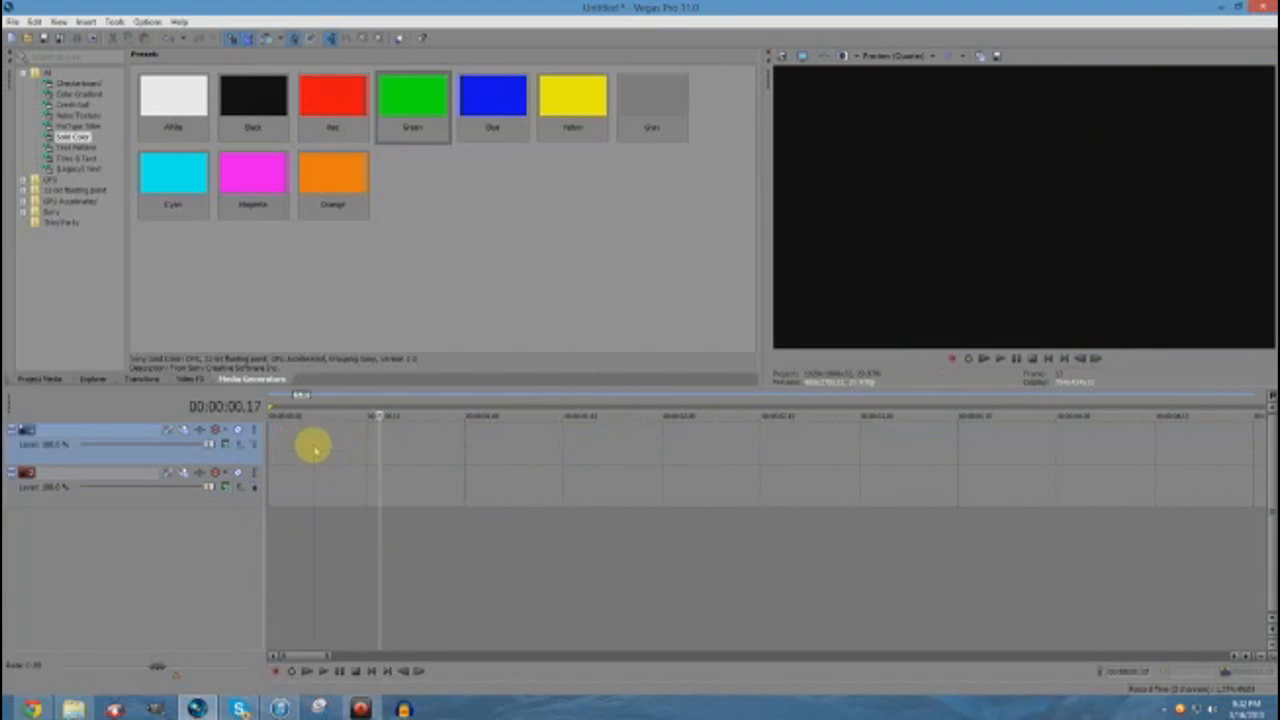
- Add the part 4 video from the FFL animal parts folder to the upper video track at the beginning of the timeline
{"action": "left_click", "coordinate": [73, 709]}
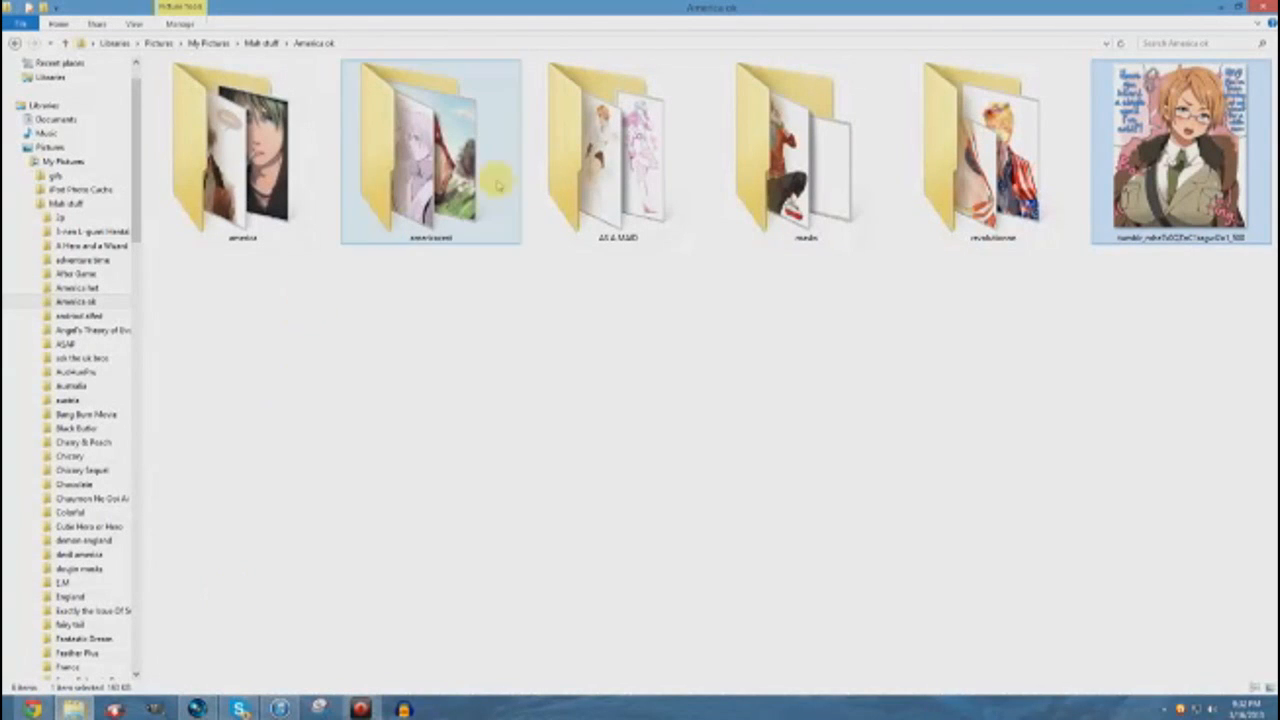
{"action": "scroll", "coordinate": [137, 346], "scroll_direction": "down", "scroll_amount": 12}
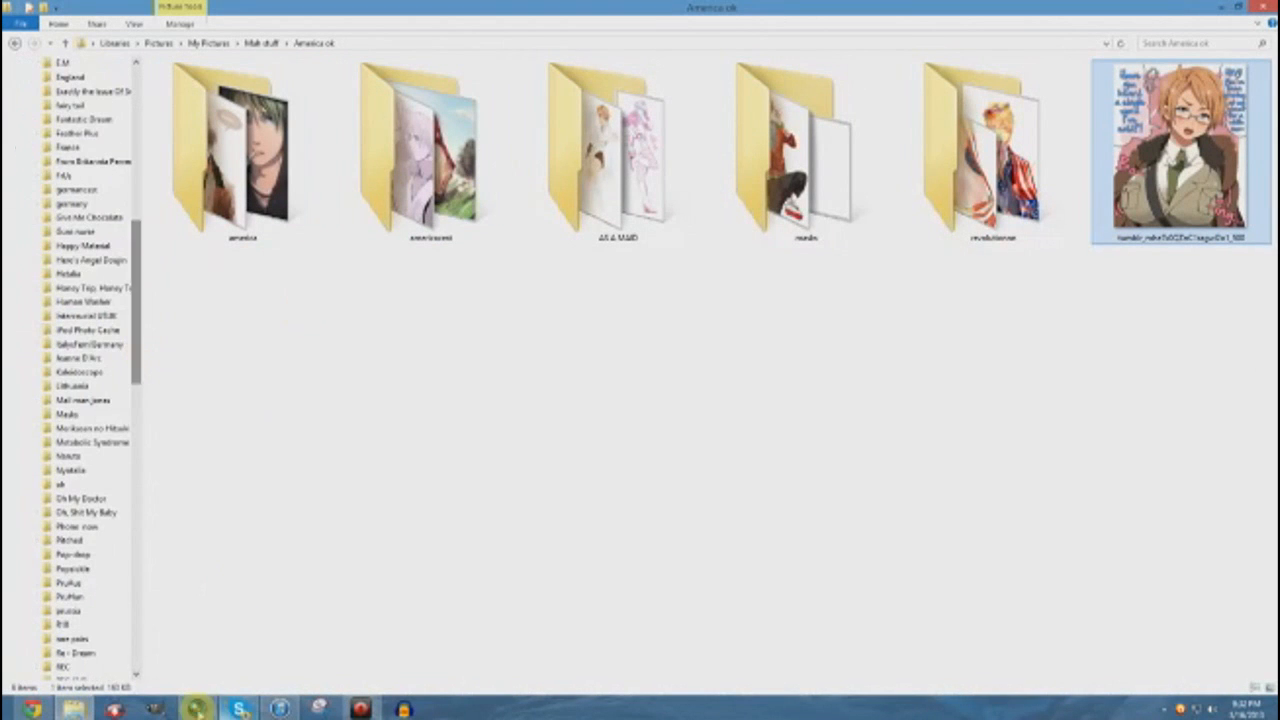
{"action": "left_click", "coordinate": [205, 709]}
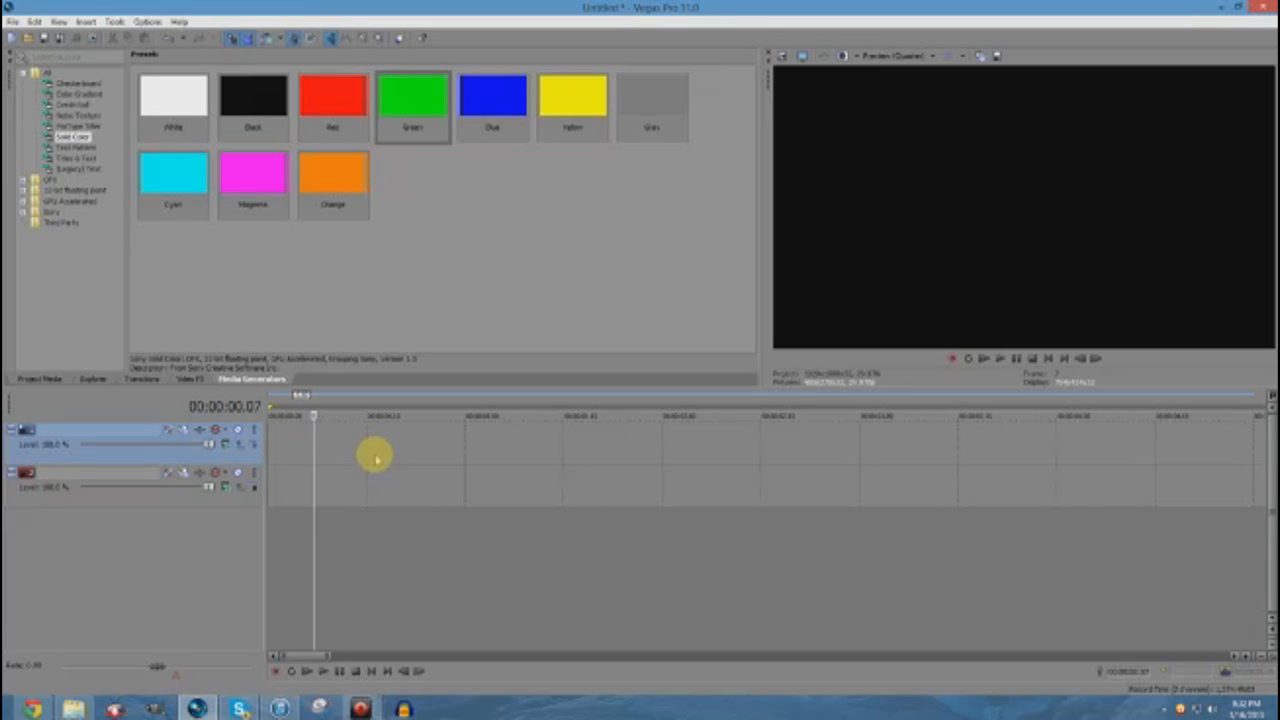
{"action": "key", "text": "alt+Tab"}
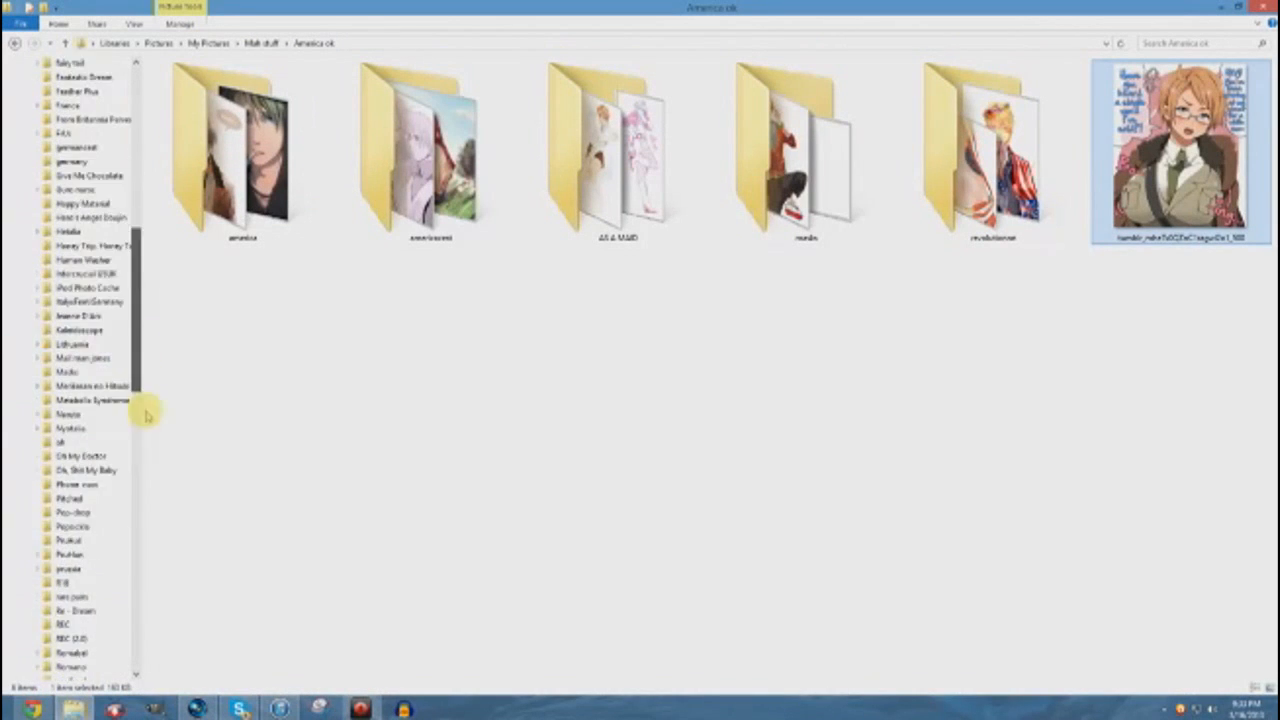
{"action": "scroll", "coordinate": [146, 412], "scroll_direction": "down", "scroll_amount": 12}
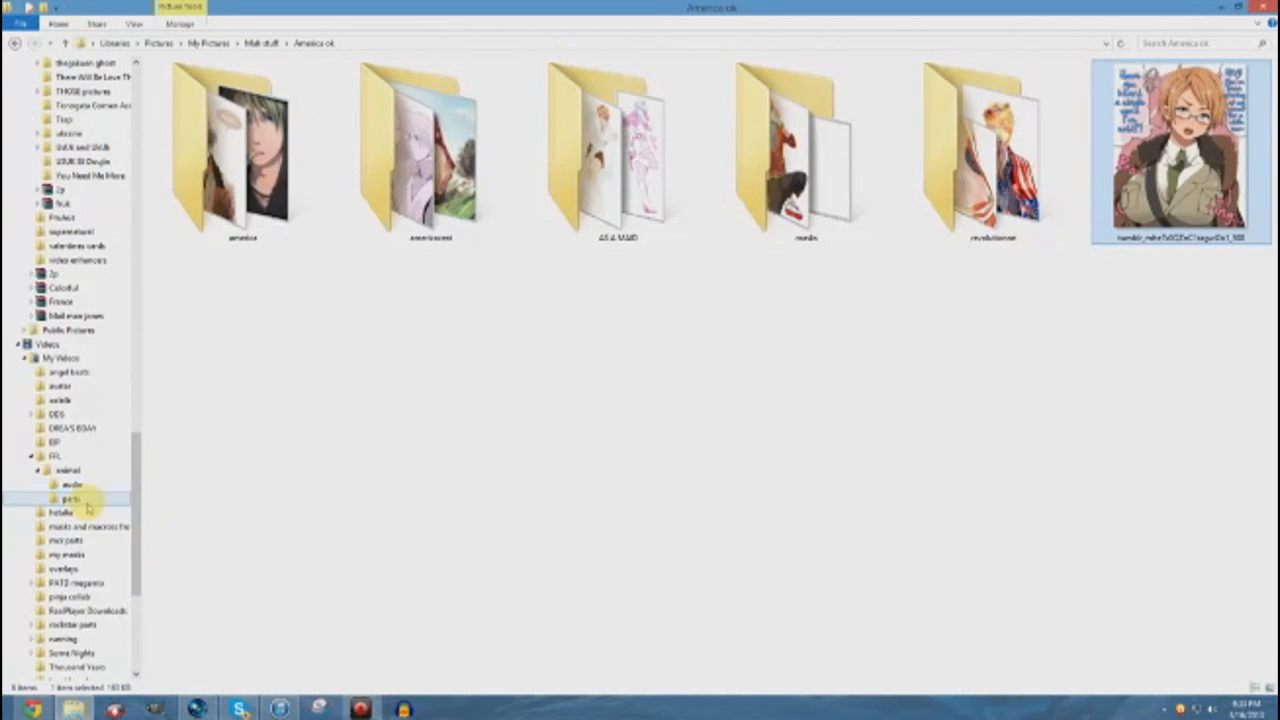
{"action": "left_click", "coordinate": [86, 500]}
{"action": "left_click_drag", "start_coordinate": [680, 292], "coordinate": [283, 450]}
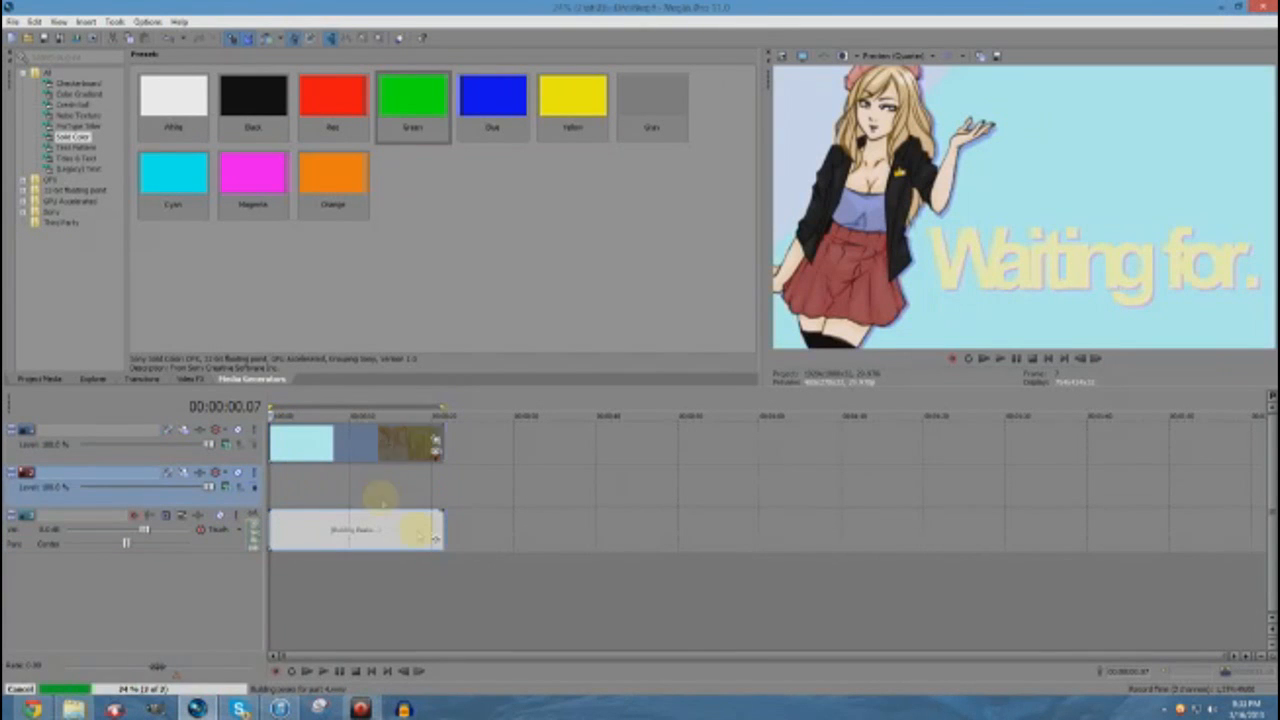
- Scrub through the last seconds of the part 4 clip to examine the transition to the green background
{"action": "left_click", "coordinate": [403, 549]}
{"action": "scroll", "coordinate": [403, 549], "scroll_direction": "up", "scroll_amount": 4}
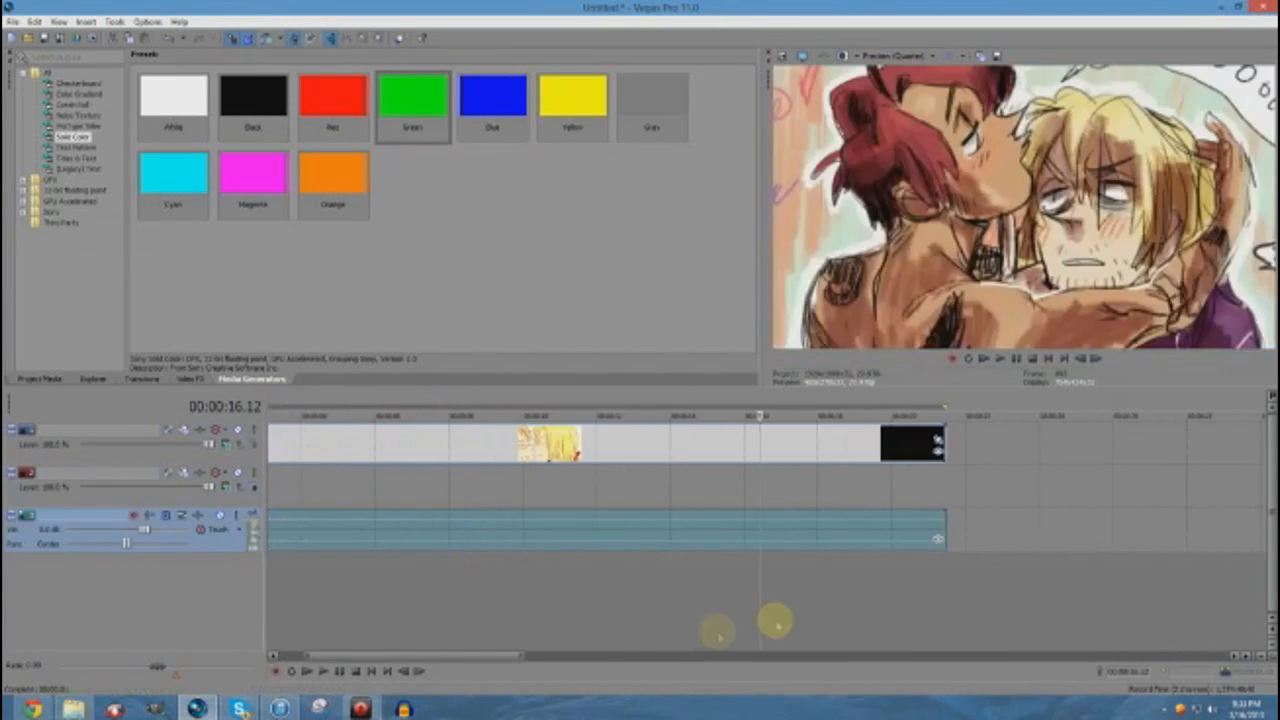
{"action": "left_click", "coordinate": [851, 595]}
{"action": "left_click", "coordinate": [830, 594]}
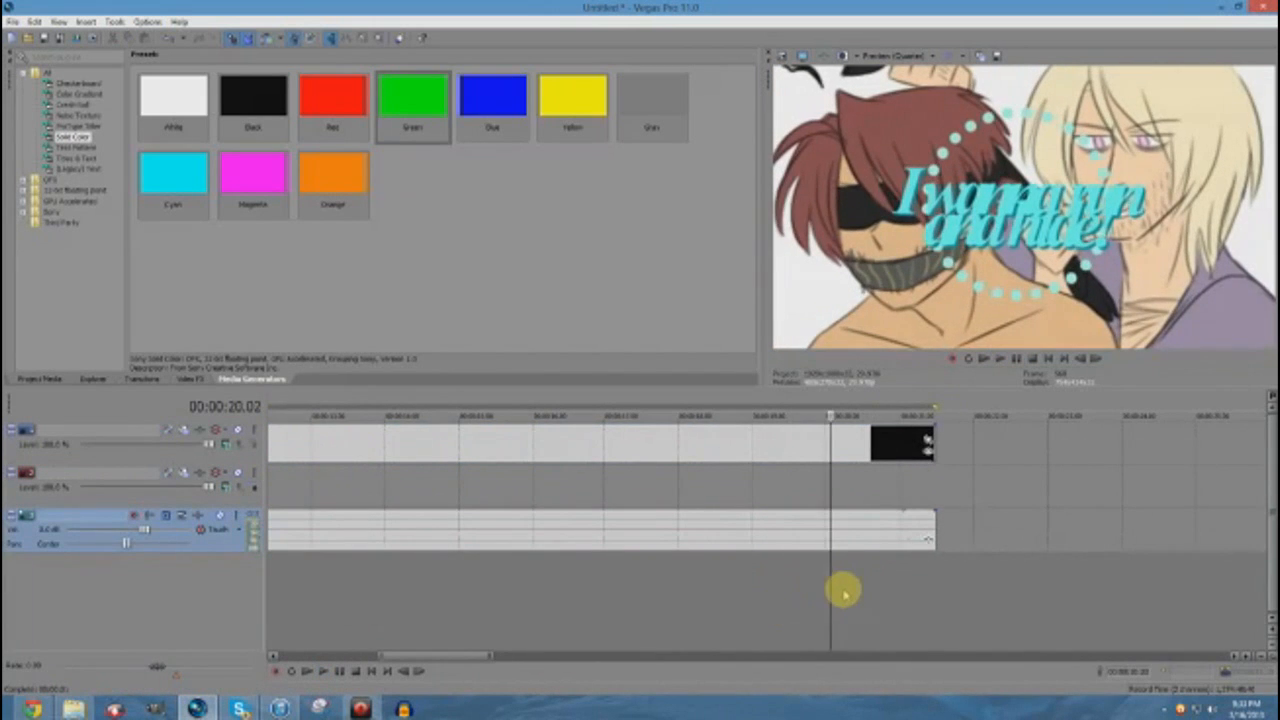
{"action": "left_click", "coordinate": [900, 600]}
{"action": "scroll", "coordinate": [900, 600], "scroll_direction": "up", "scroll_amount": 3}
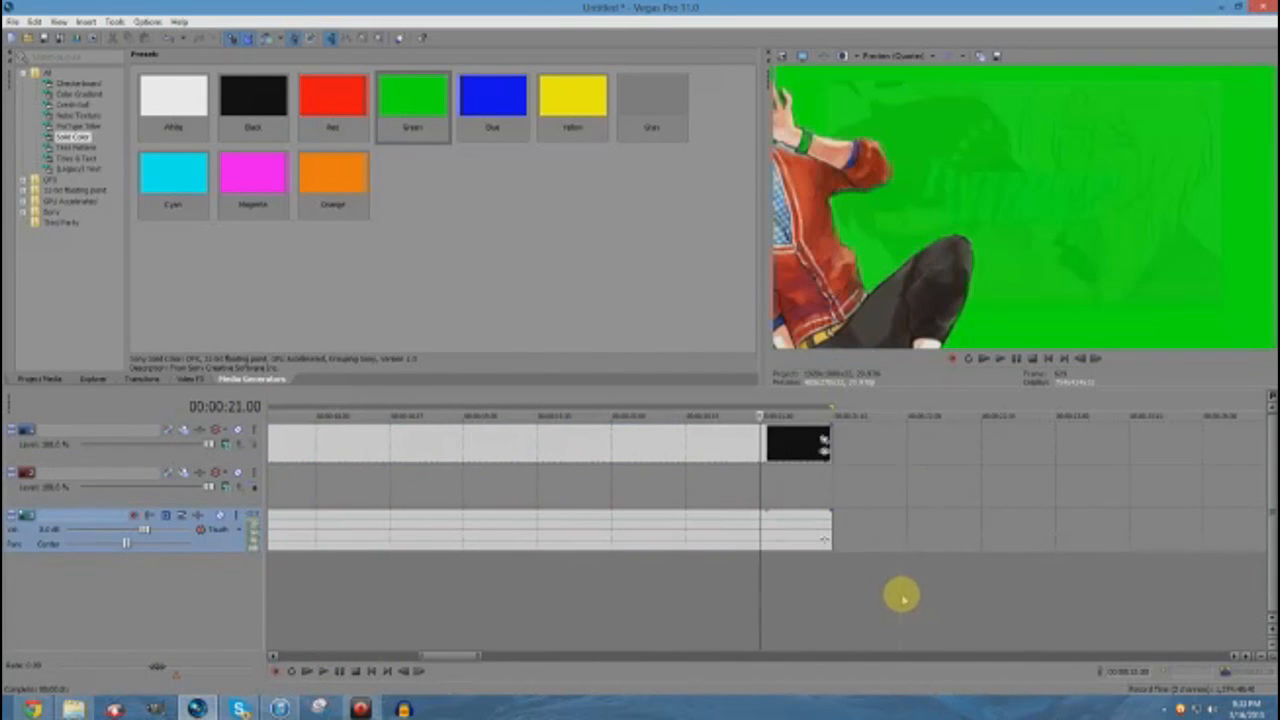
{"action": "left_click", "coordinate": [726, 570]}
{"action": "left_click", "coordinate": [686, 566]}
{"action": "left_click", "coordinate": [631, 555]}
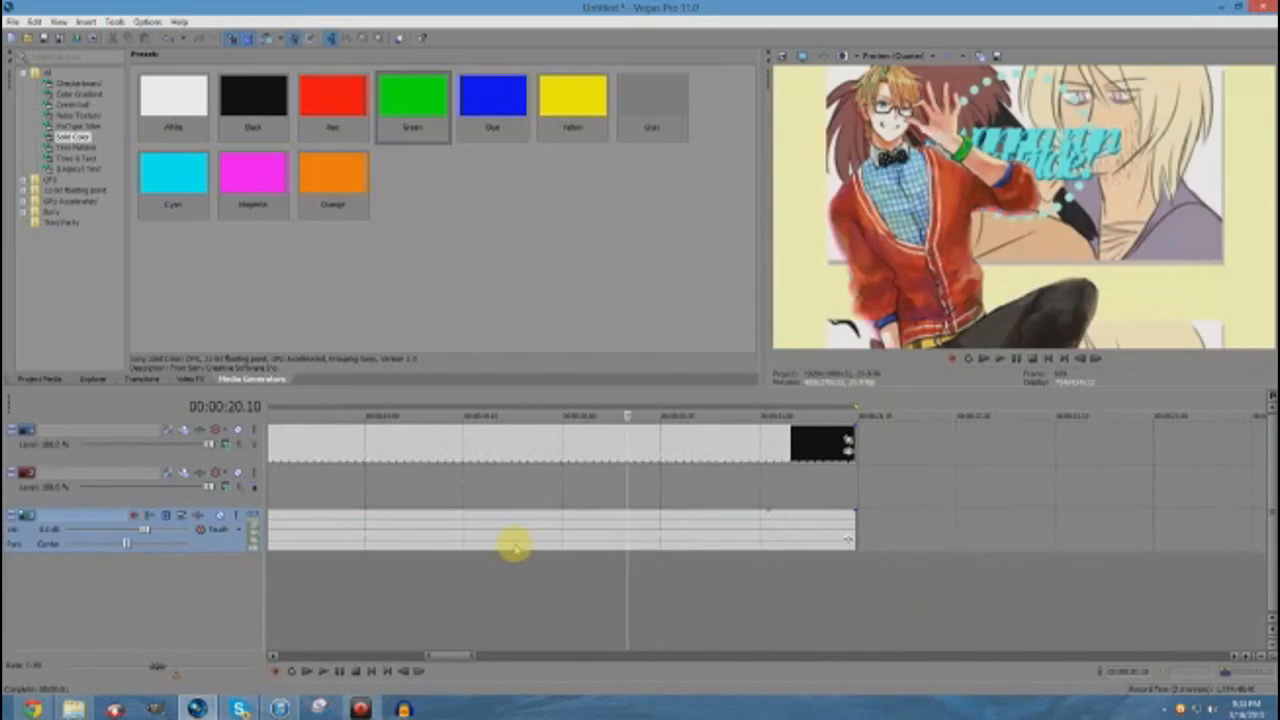
{"action": "left_click", "coordinate": [516, 543]}
{"action": "left_click", "coordinate": [642, 543]}
- Split the part 4 clip and its audio at 00:00:20.19, just before the green stripes come in
{"action": "scroll", "coordinate": [640, 543], "scroll_direction": "up", "scroll_amount": 4}
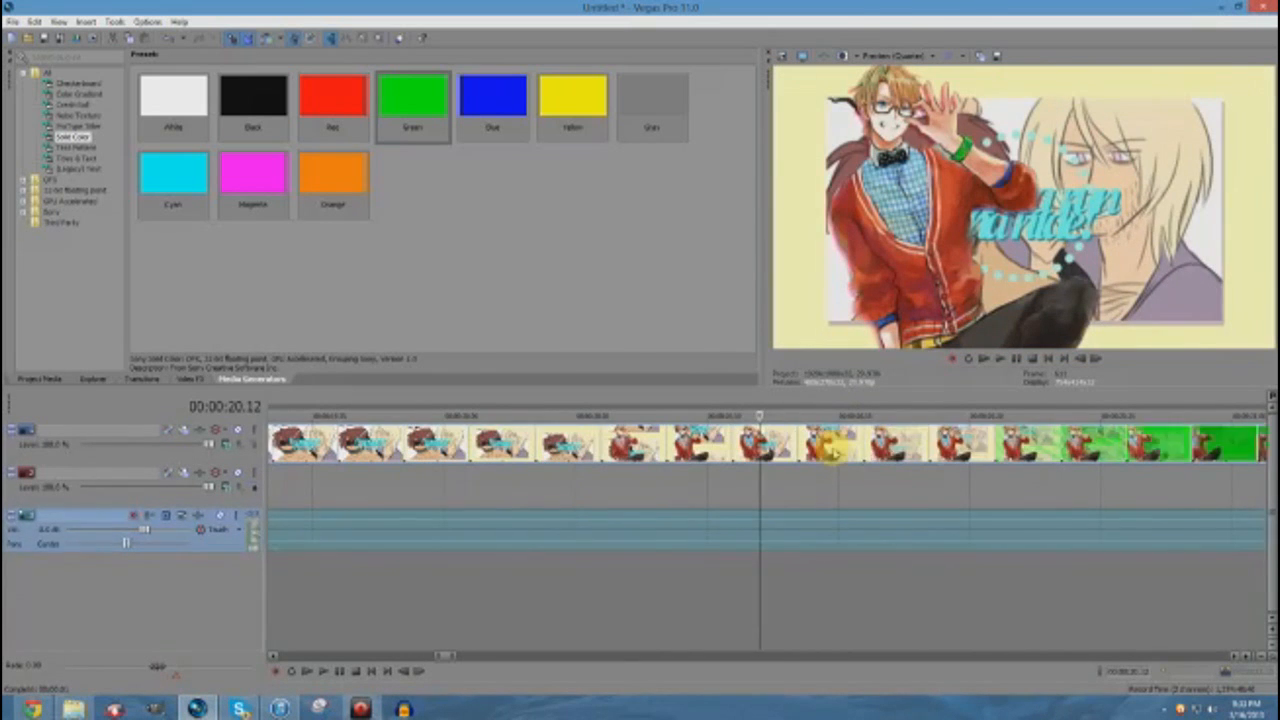
{"action": "left_click", "coordinate": [838, 450]}
{"action": "left_click", "coordinate": [995, 445]}
{"action": "key", "text": "Left"}
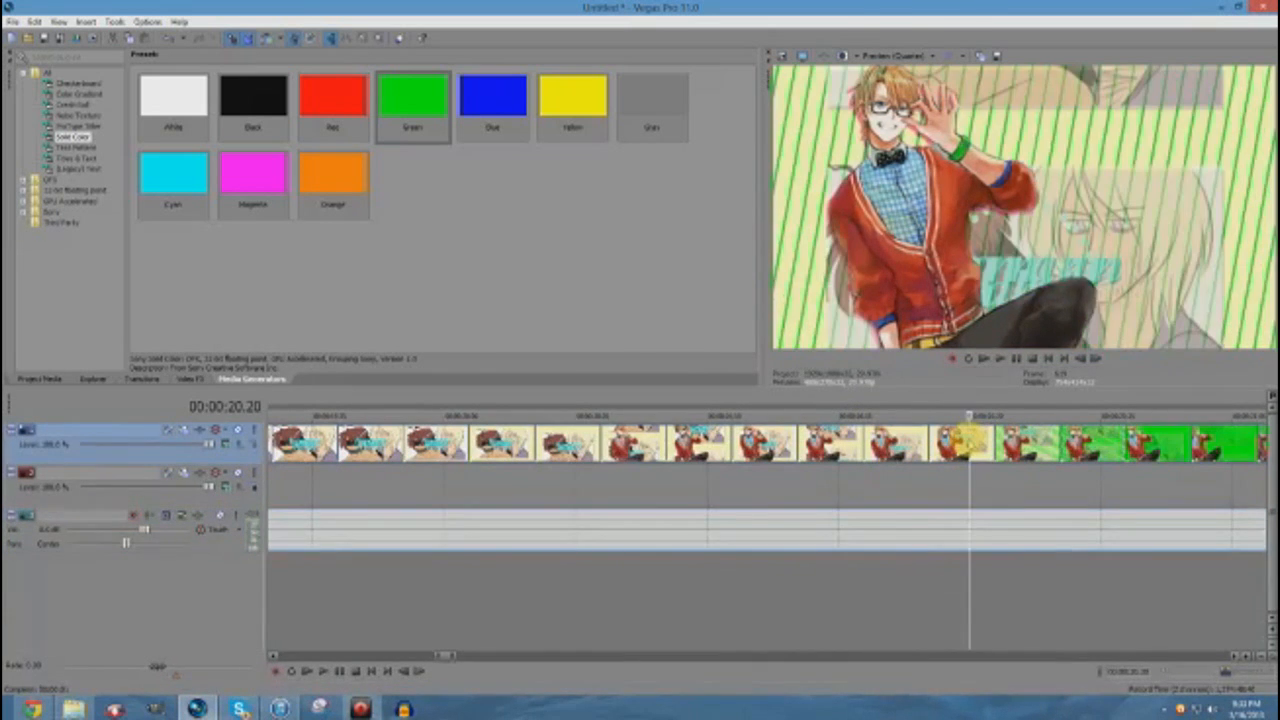
{"action": "key", "text": "Left"}
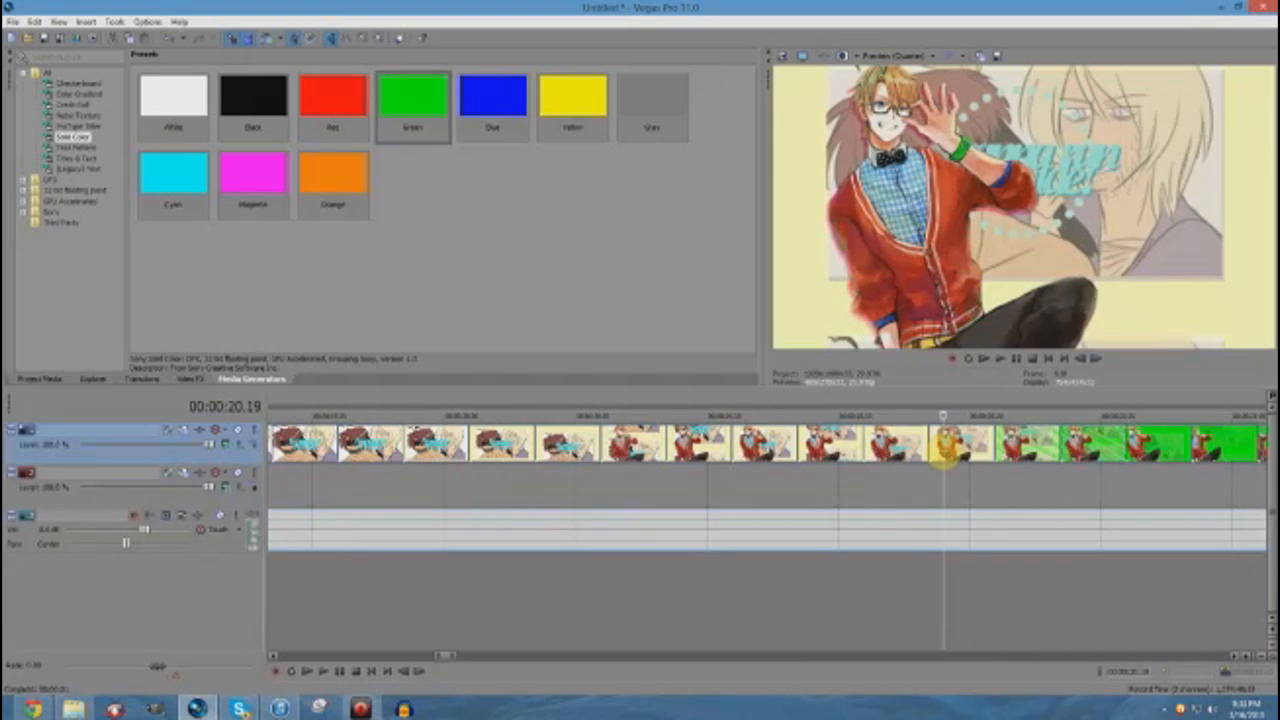
{"action": "key", "text": "s"}
{"action": "scroll", "coordinate": [944, 450], "scroll_direction": "down", "scroll_amount": 3}
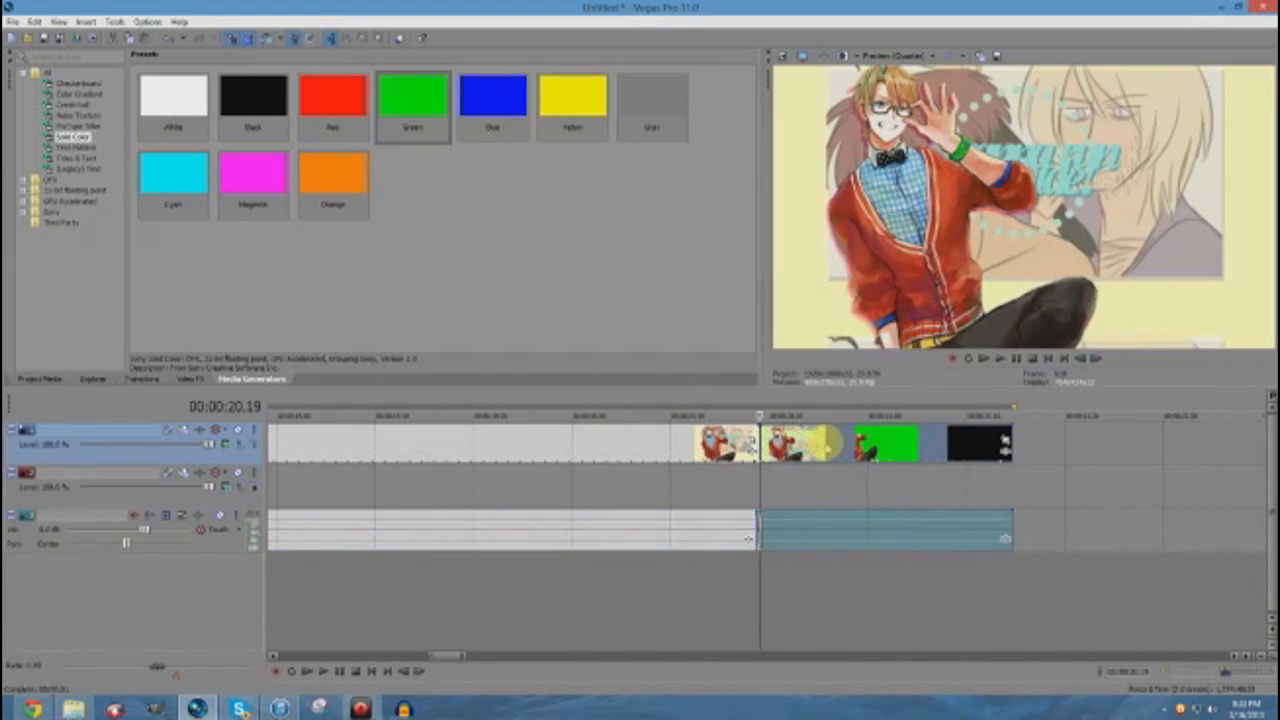
- Review the earlier scenes and transitions of the part 4 clip at several points along the timeline
{"action": "left_click", "coordinate": [857, 443]}
{"action": "scroll", "coordinate": [567, 566], "scroll_direction": "down", "scroll_amount": 4}
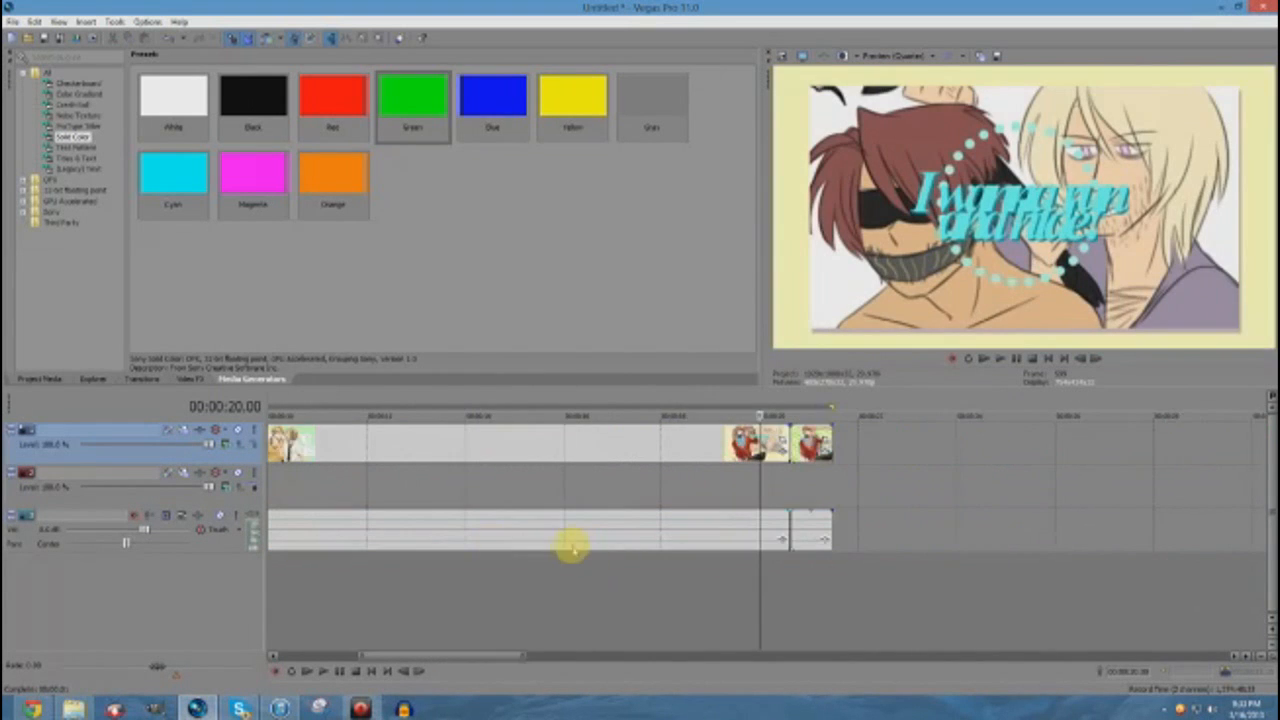
{"action": "left_click", "coordinate": [360, 443]}
{"action": "left_click", "coordinate": [445, 455]}
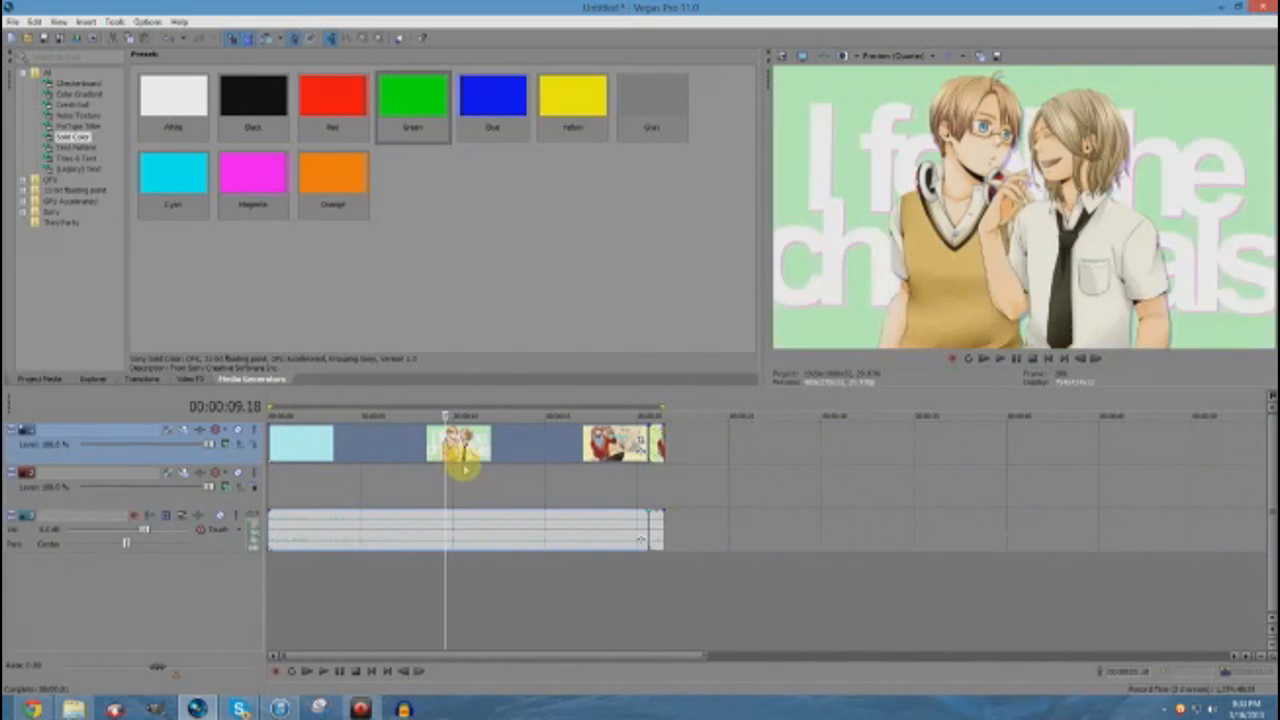
{"action": "left_click", "coordinate": [508, 455]}
{"action": "left_click", "coordinate": [547, 450]}
{"action": "left_click", "coordinate": [580, 450]}
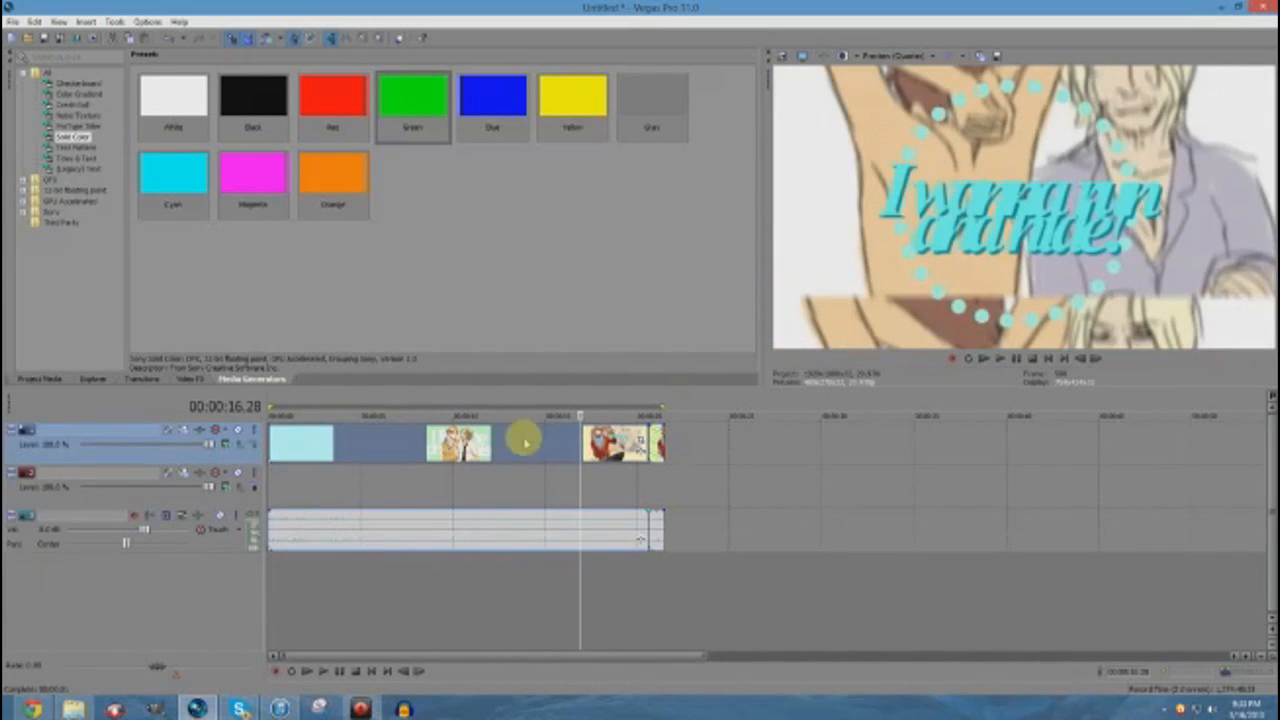
{"action": "left_click", "coordinate": [518, 437]}
{"action": "left_click", "coordinate": [311, 443]}
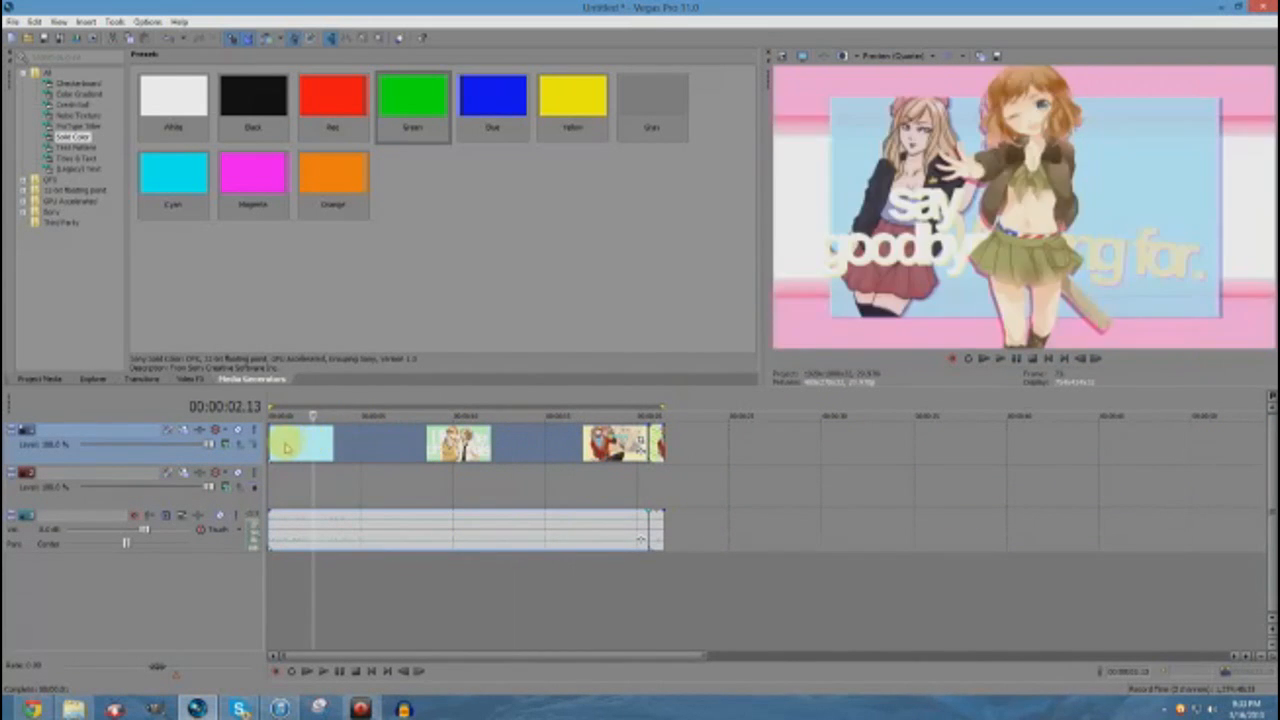
{"action": "left_click", "coordinate": [346, 443]}
{"action": "left_click", "coordinate": [410, 443]}
{"action": "left_click", "coordinate": [601, 447]}
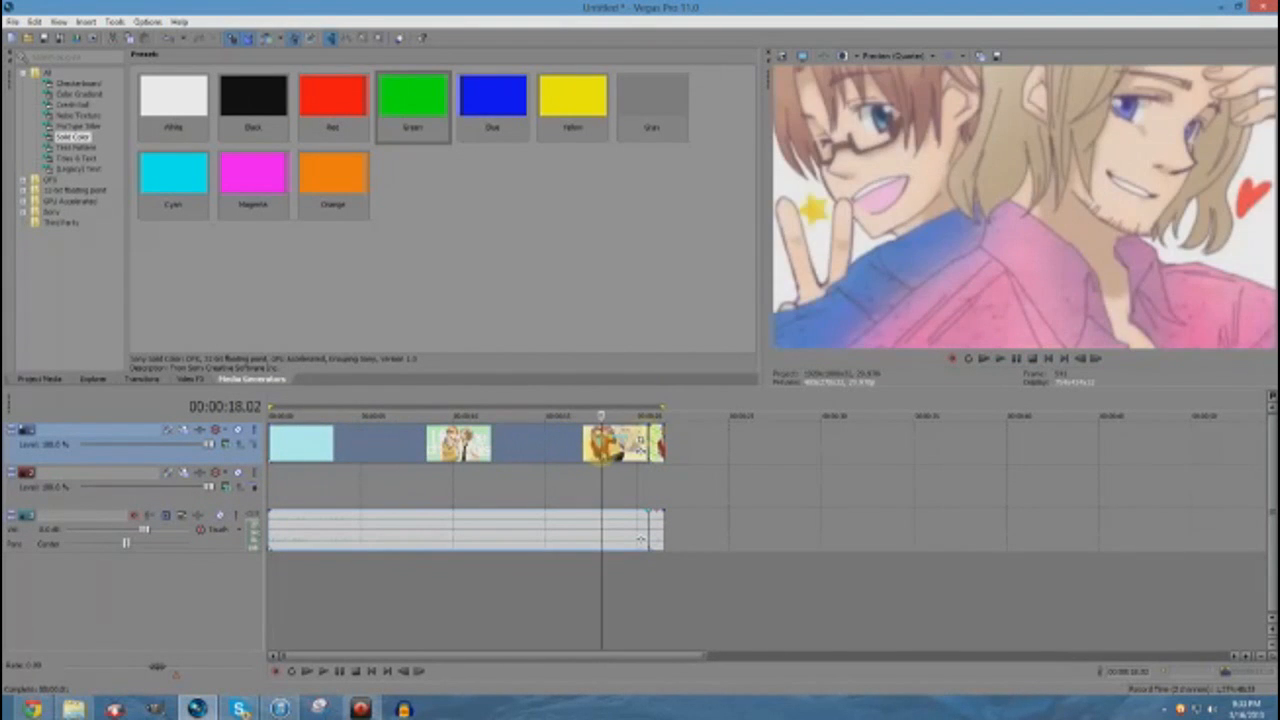
{"action": "double_click", "coordinate": [645, 440]}
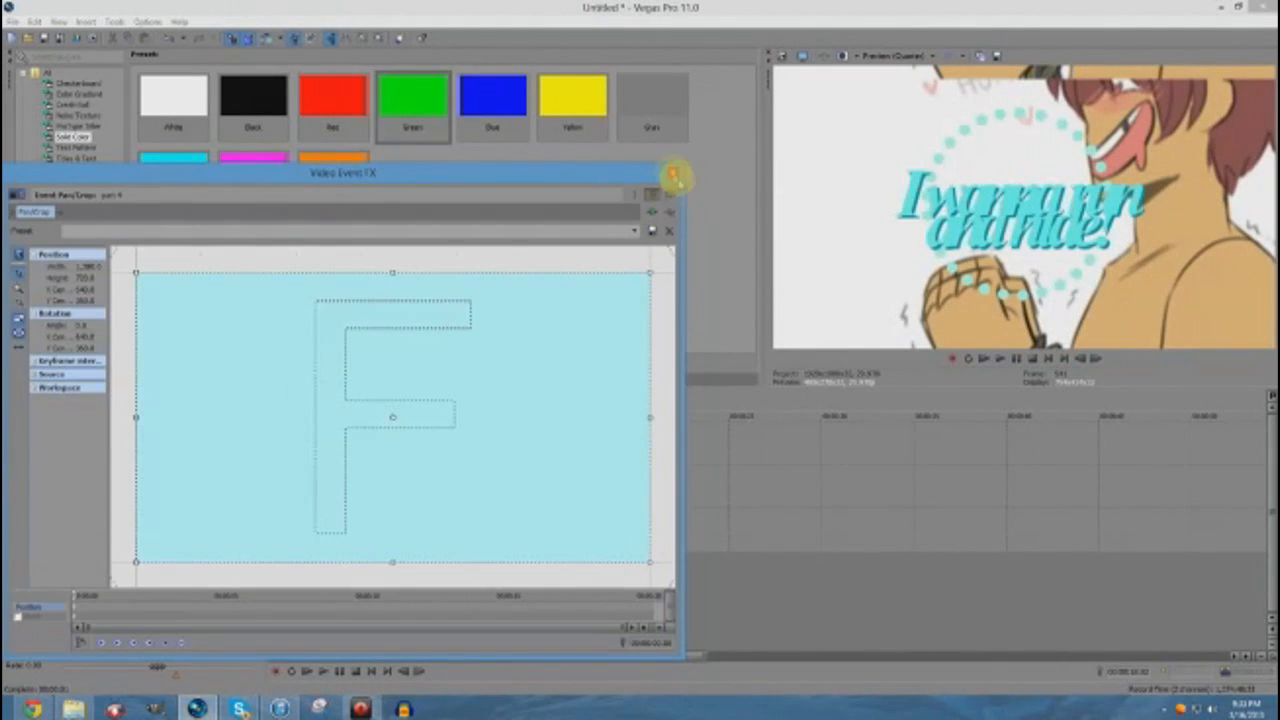
{"action": "left_click", "coordinate": [677, 176]}
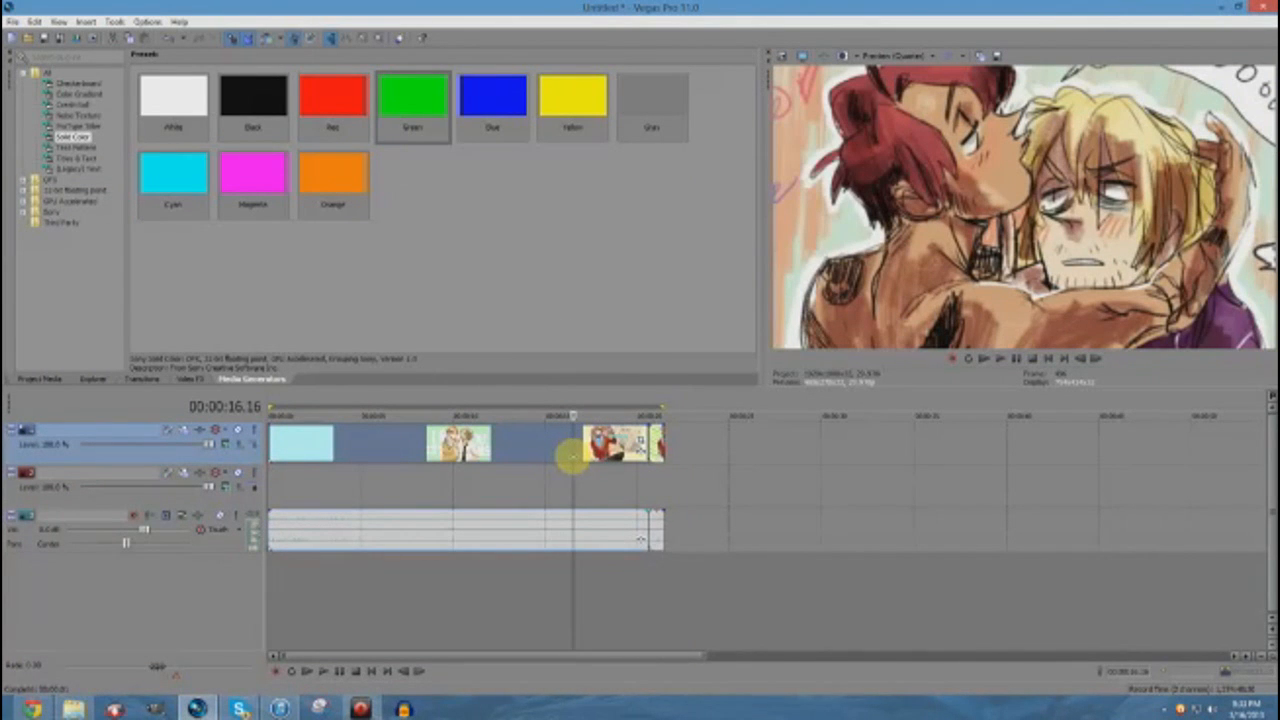
- Scrub around the split in the part 4 clip to examine how the green stripes transition in
{"action": "left_click", "coordinate": [620, 440]}
{"action": "scroll", "coordinate": [620, 440], "scroll_direction": "up", "scroll_amount": 5}
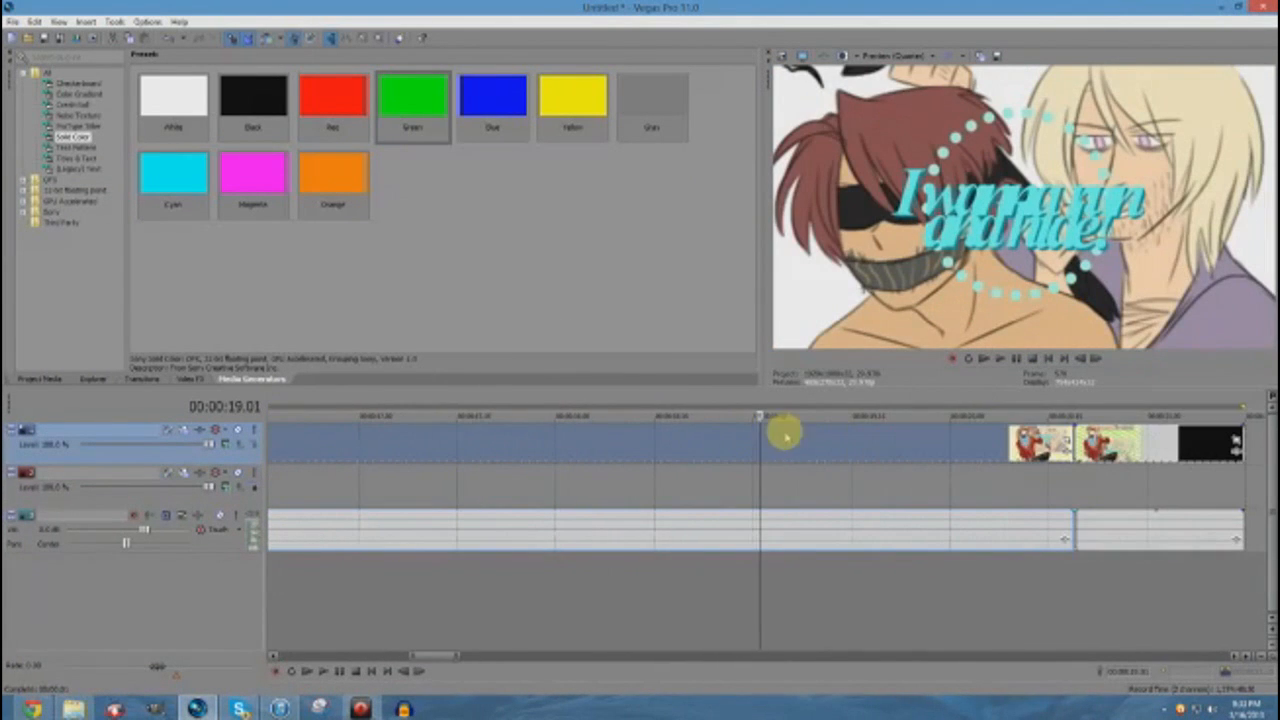
{"action": "left_click_drag", "start_coordinate": [1025, 430], "coordinate": [1075, 418]}
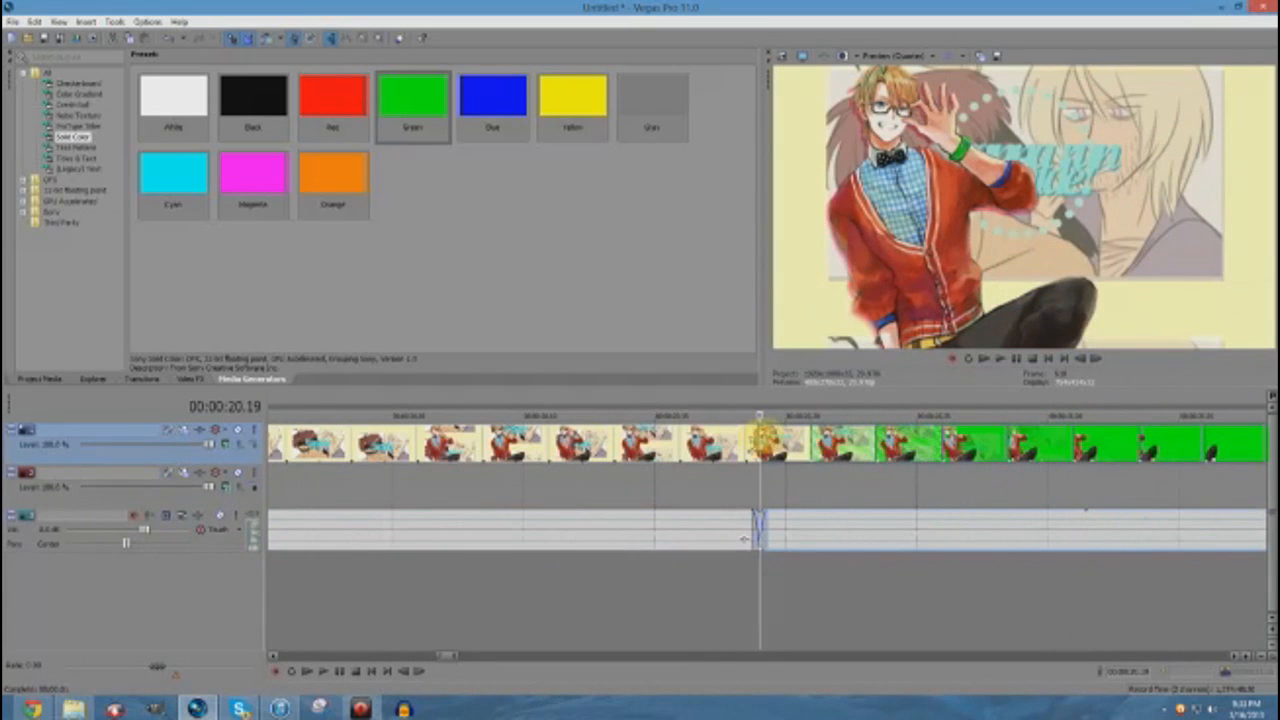
{"action": "left_click_drag", "start_coordinate": [783, 440], "coordinate": [990, 447]}
{"action": "scroll", "coordinate": [990, 447], "scroll_direction": "down", "scroll_amount": 3}
{"action": "left_click_drag", "start_coordinate": [800, 440], "coordinate": [694, 440]}
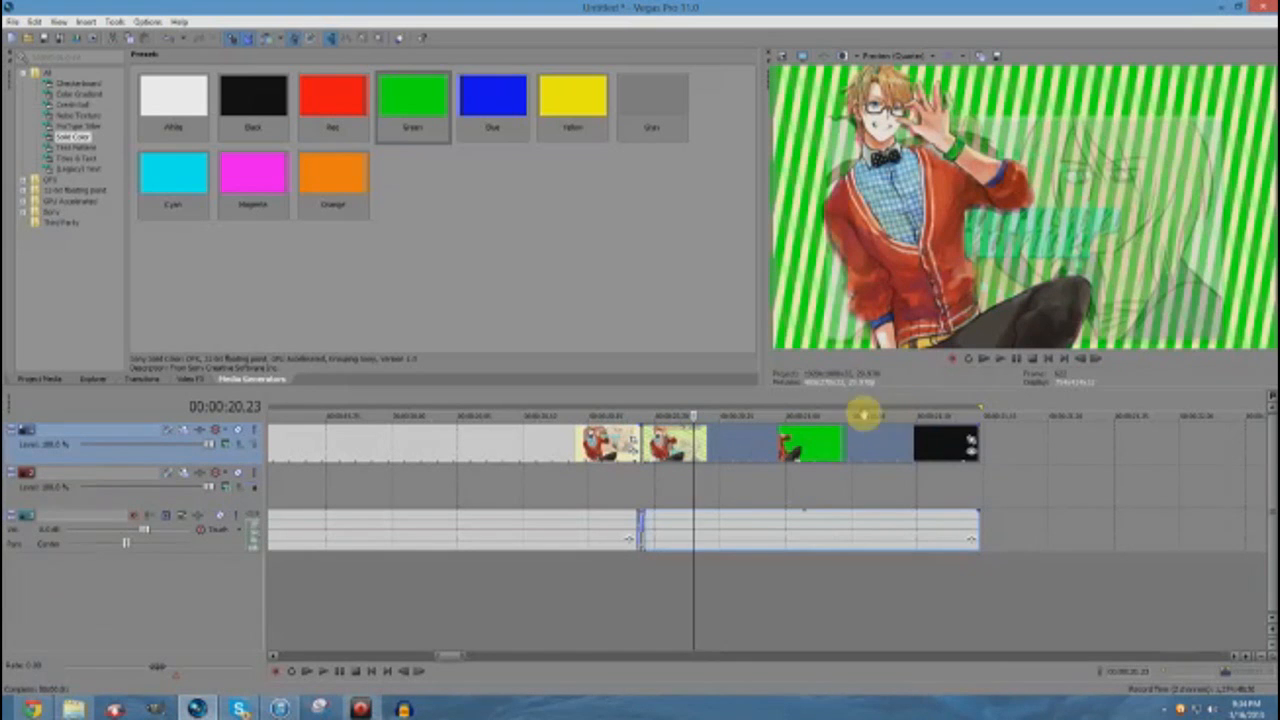
- Check the green ending of the second part 4 segment and trim the segment's end to 00:00:21.14
{"action": "left_click", "coordinate": [647, 484]}
{"action": "left_click", "coordinate": [826, 489]}
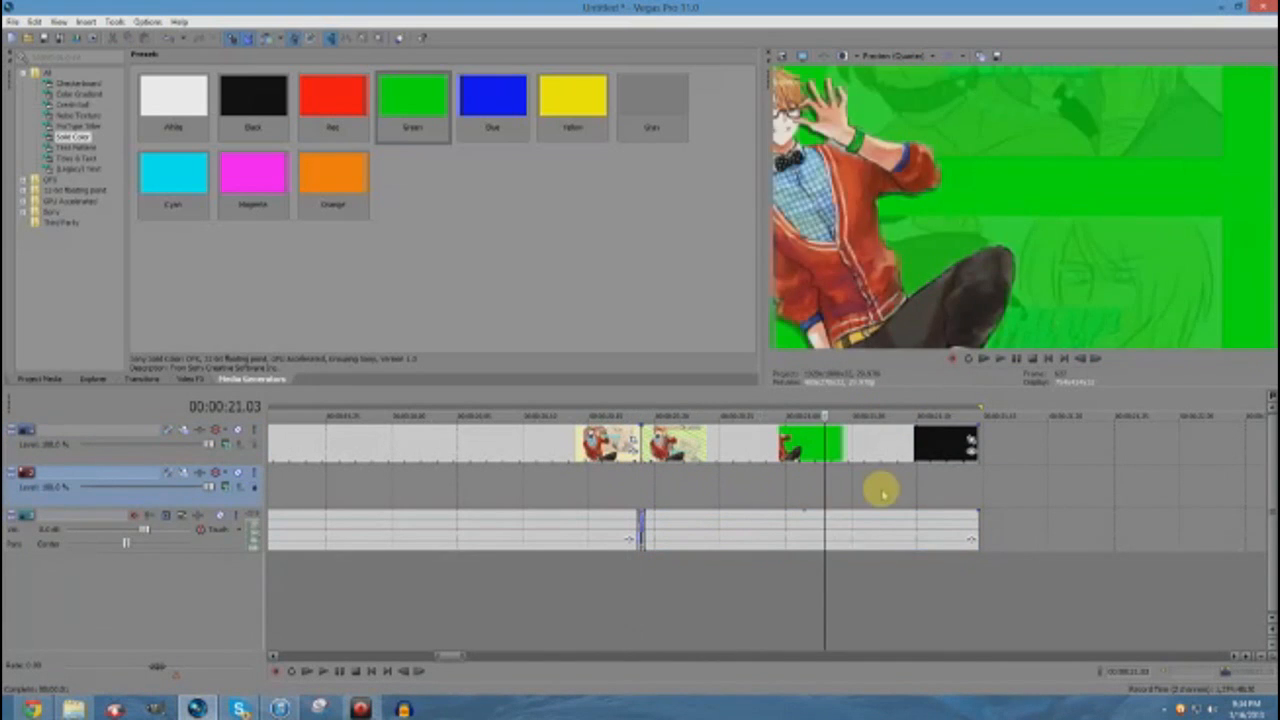
{"action": "left_click", "coordinate": [878, 490]}
{"action": "left_click", "coordinate": [905, 490]}
{"action": "left_click", "coordinate": [917, 487]}
{"action": "left_click", "coordinate": [931, 486]}
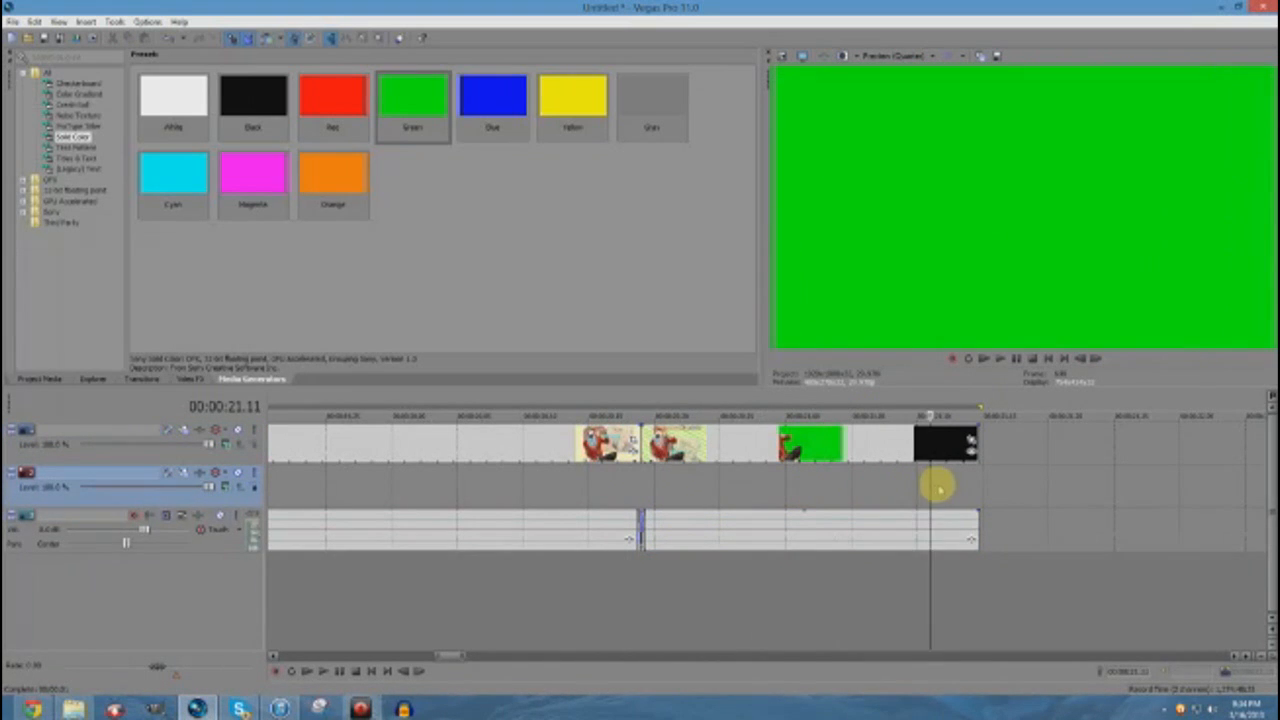
{"action": "left_click", "coordinate": [958, 487]}
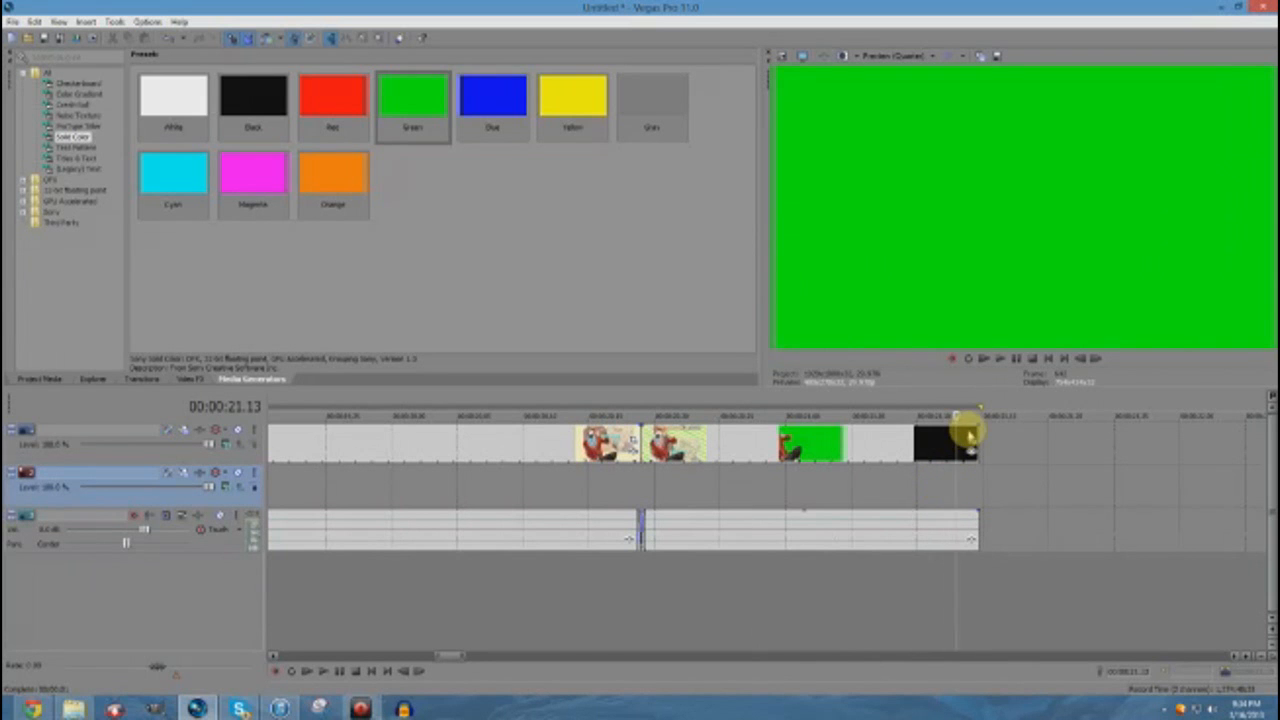
{"action": "left_click", "coordinate": [970, 432]}
{"action": "left_click_drag", "start_coordinate": [977, 436], "coordinate": [967, 437]}
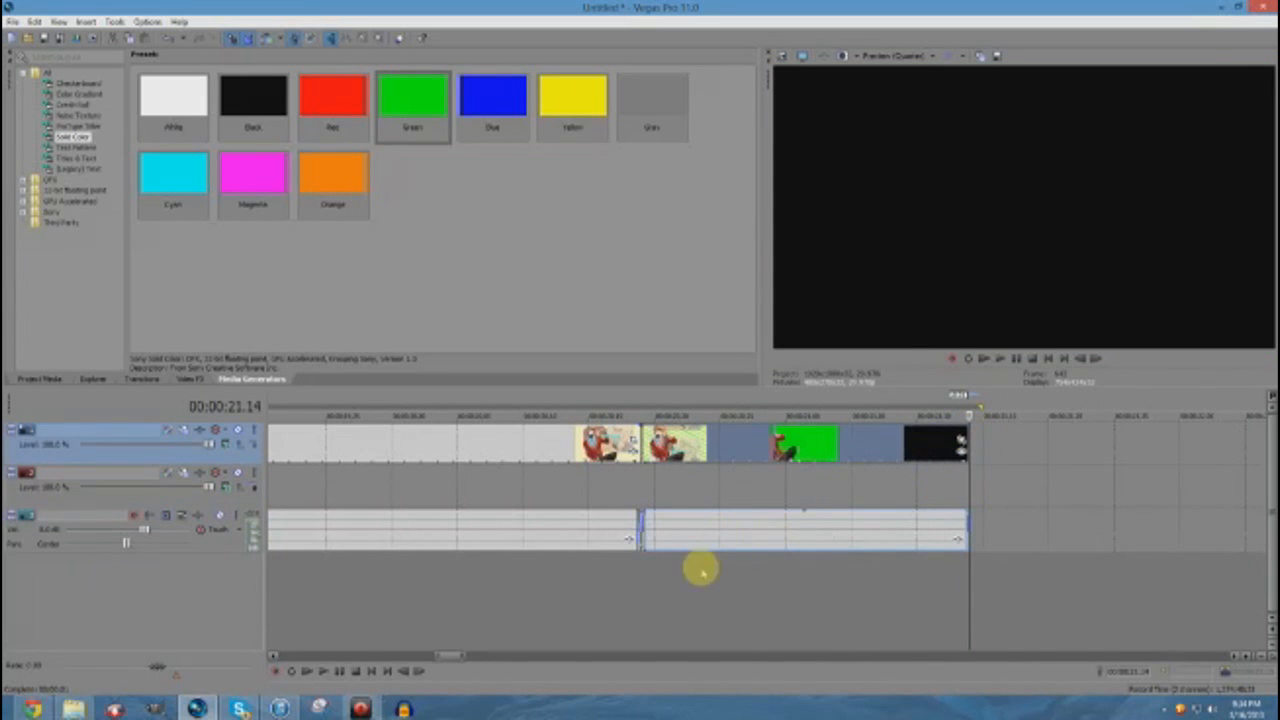
- Add another video from the parts folder on new tracks below, starting at the split in the part 4 clip
{"action": "left_click", "coordinate": [719, 605]}
{"action": "left_click", "coordinate": [73, 708]}
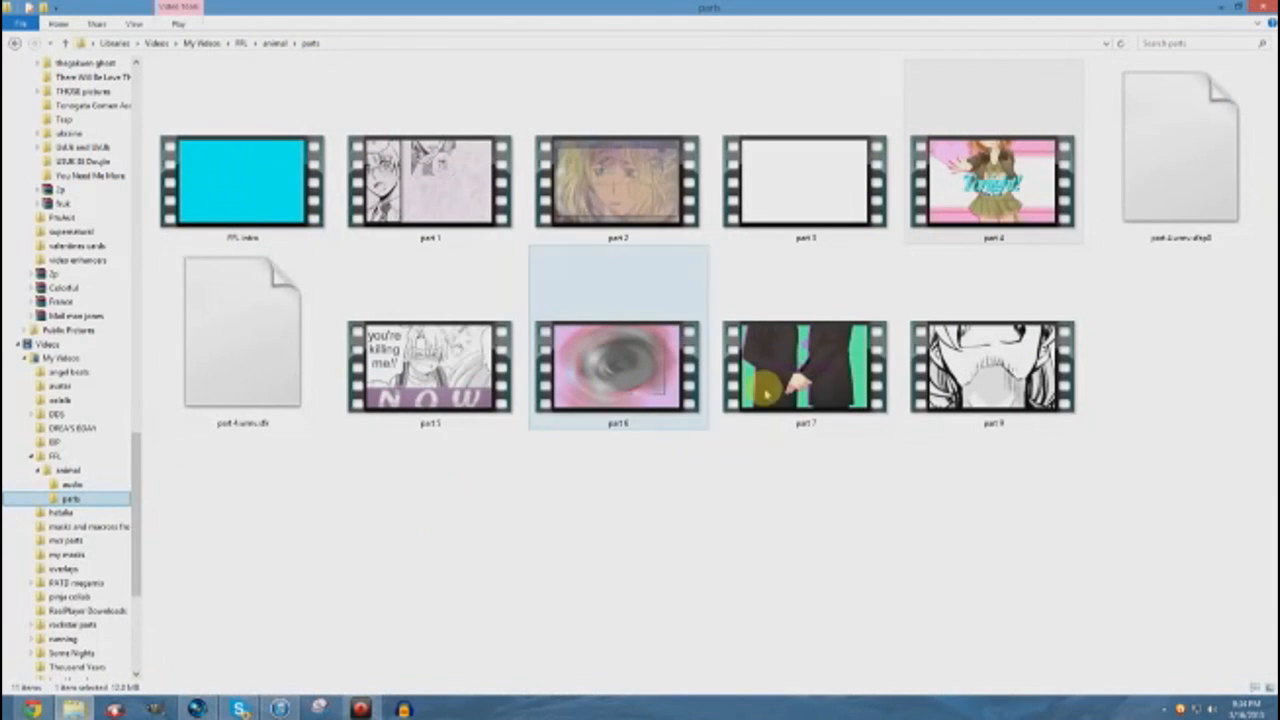
{"action": "left_click", "coordinate": [197, 708]}
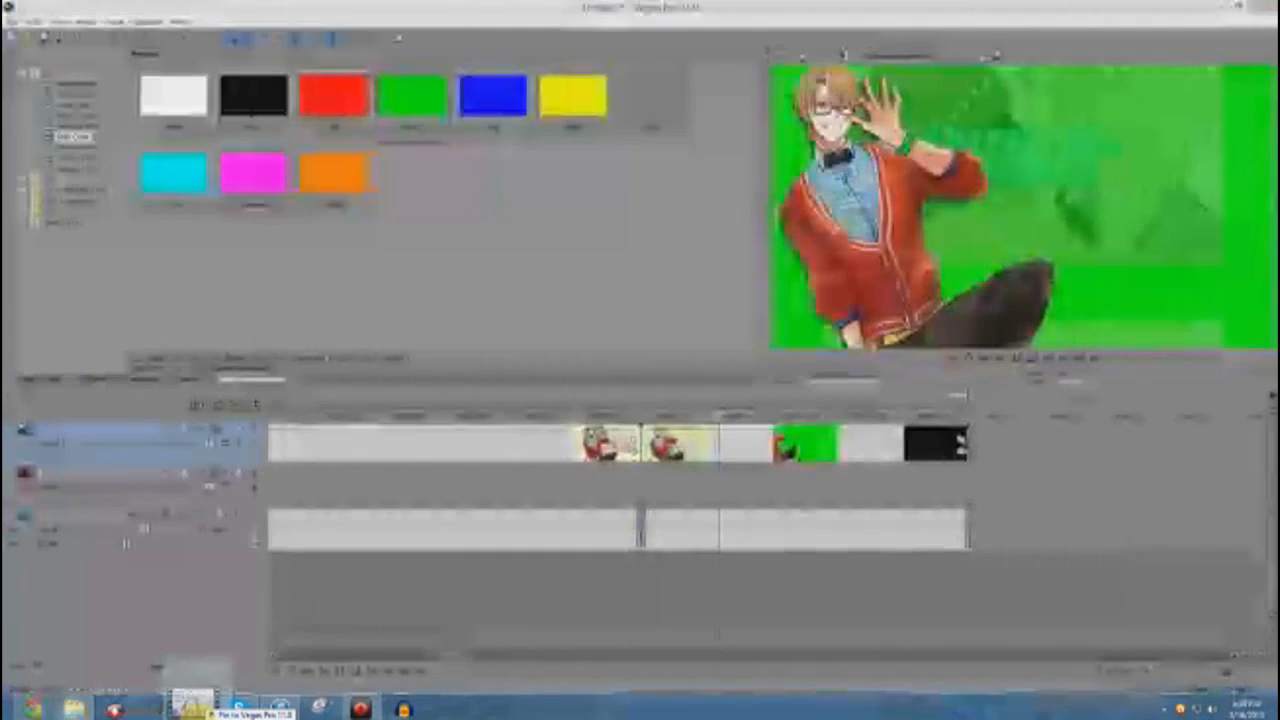
{"action": "left_click_drag", "start_coordinate": [664, 583], "coordinate": [649, 581]}
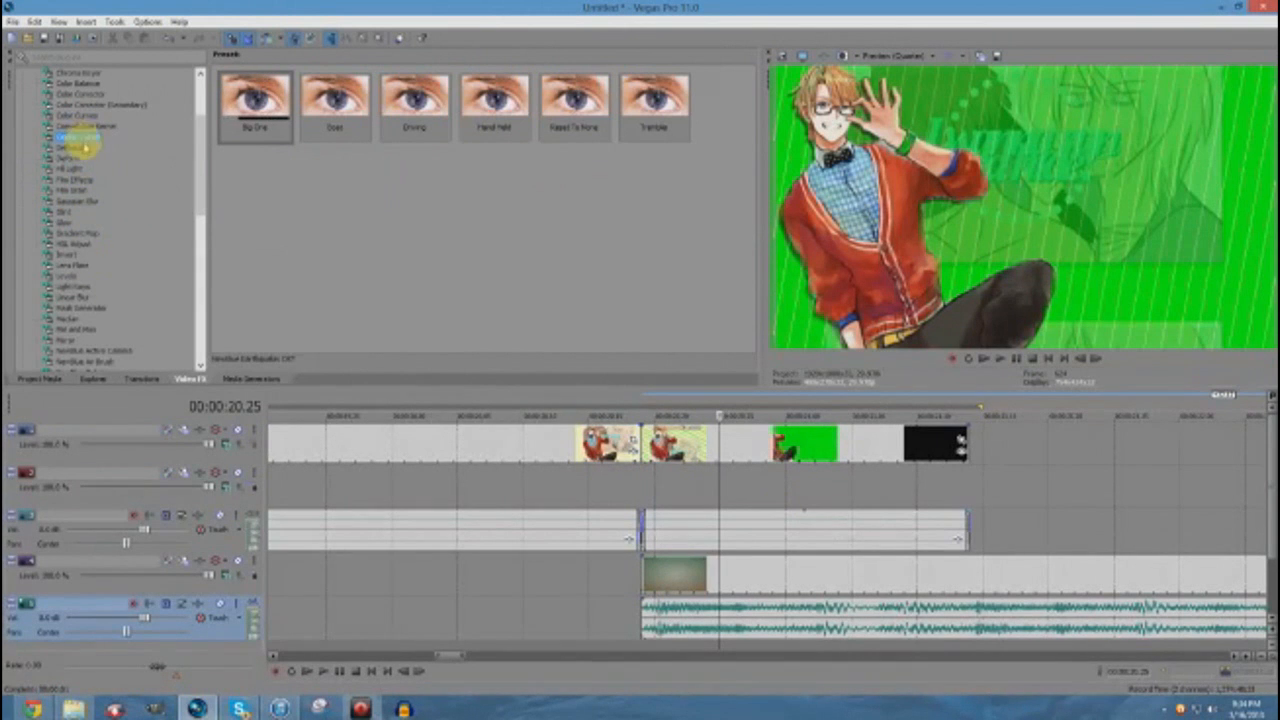
- Apply the Sony Chroma Keyer effect with the Pure Green Screen preset to the second part 4 segment
{"action": "scroll", "coordinate": [85, 147], "scroll_direction": "up", "scroll_amount": 3}
{"action": "left_click", "coordinate": [87, 170]}
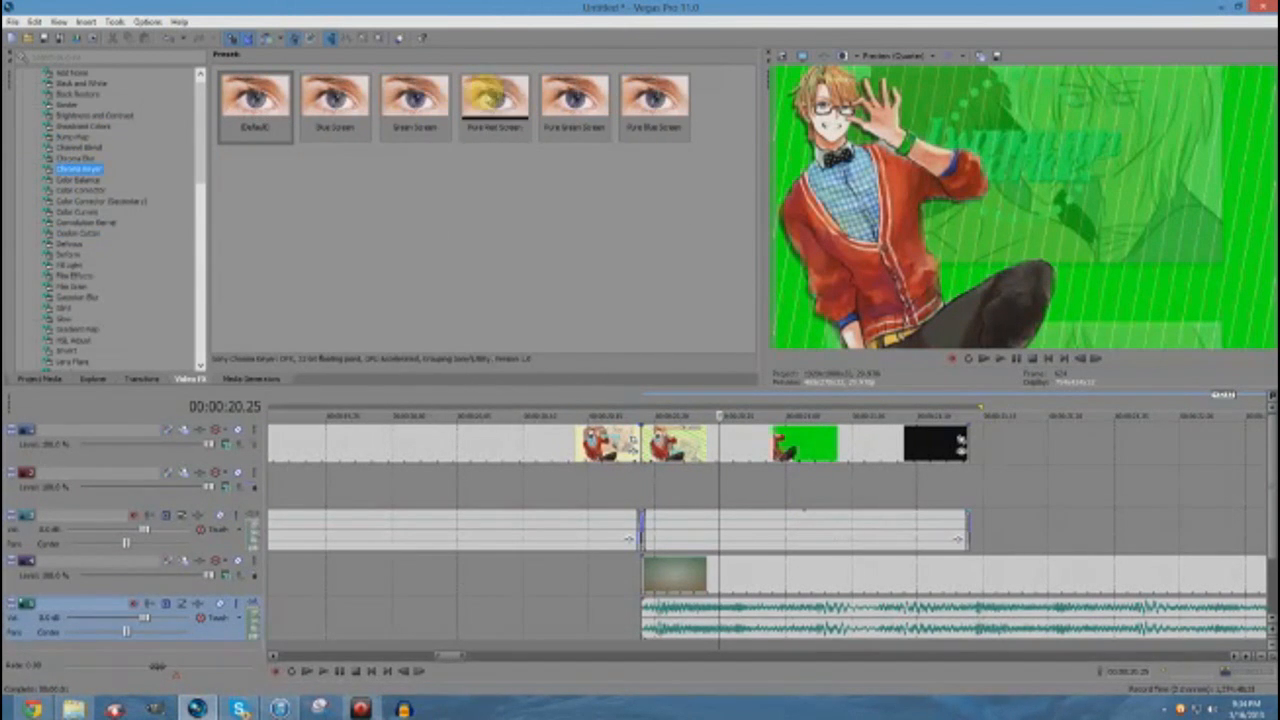
{"action": "left_click", "coordinate": [654, 105]}
{"action": "left_click_drag", "start_coordinate": [575, 127], "coordinate": [783, 449]}
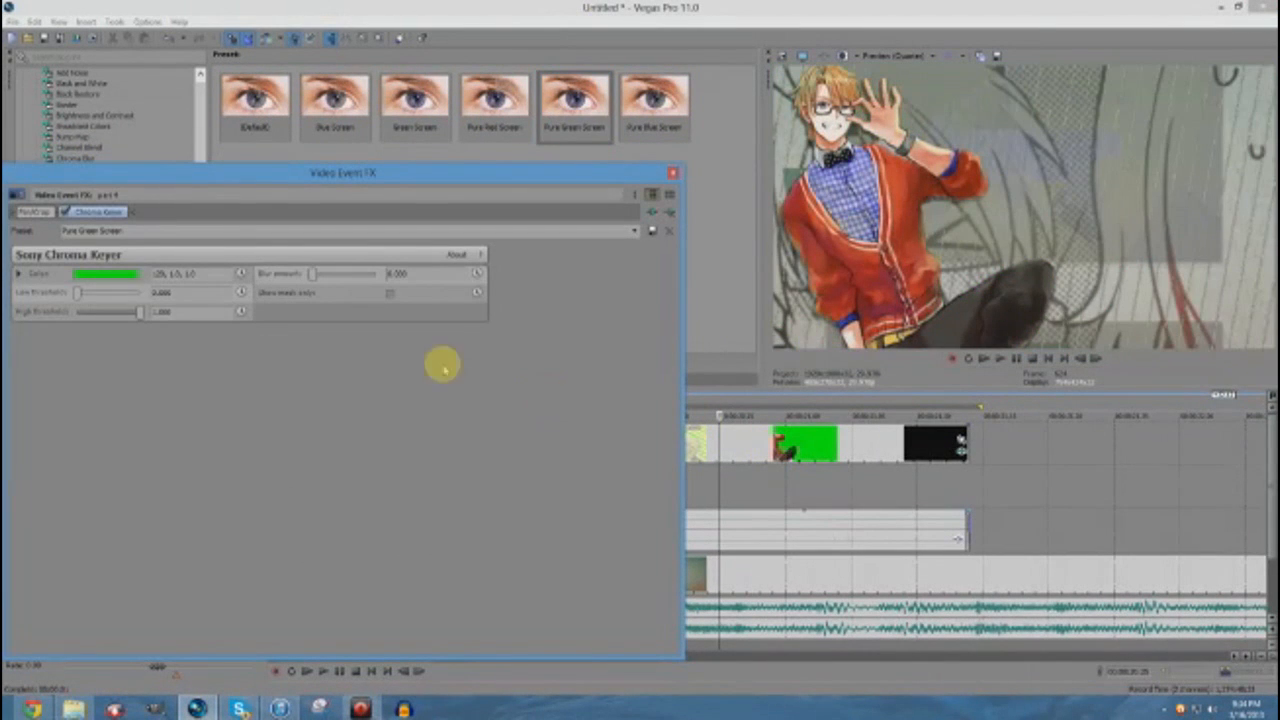
- Lower the Chroma Keyer's high threshold on the segment, check the keyed picture at several points, and close the effect settings
{"action": "mouse_move", "coordinate": [79, 293]}
{"action": "left_mouse_down"}
{"action": "mouse_move", "coordinate": [109, 313]}
{"action": "mouse_move", "coordinate": [60, 294]}
{"action": "left_mouse_up"}
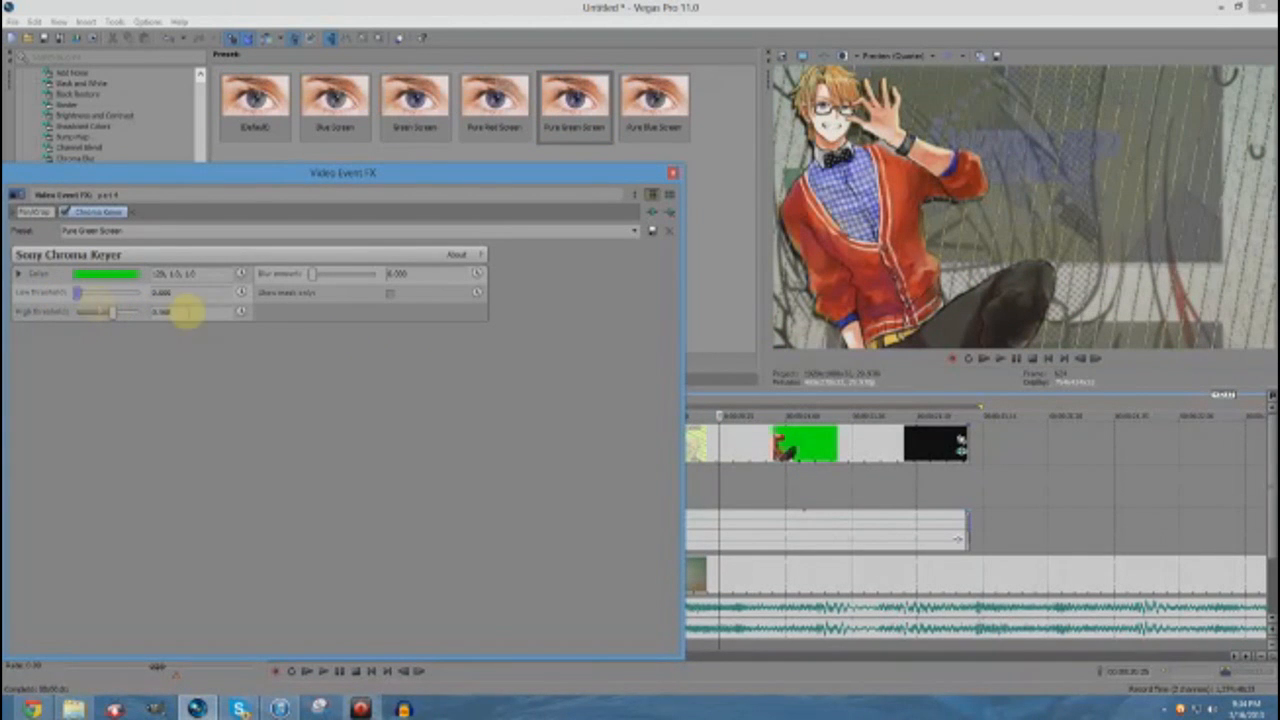
{"action": "left_click", "coordinate": [770, 503]}
{"action": "left_click", "coordinate": [838, 503]}
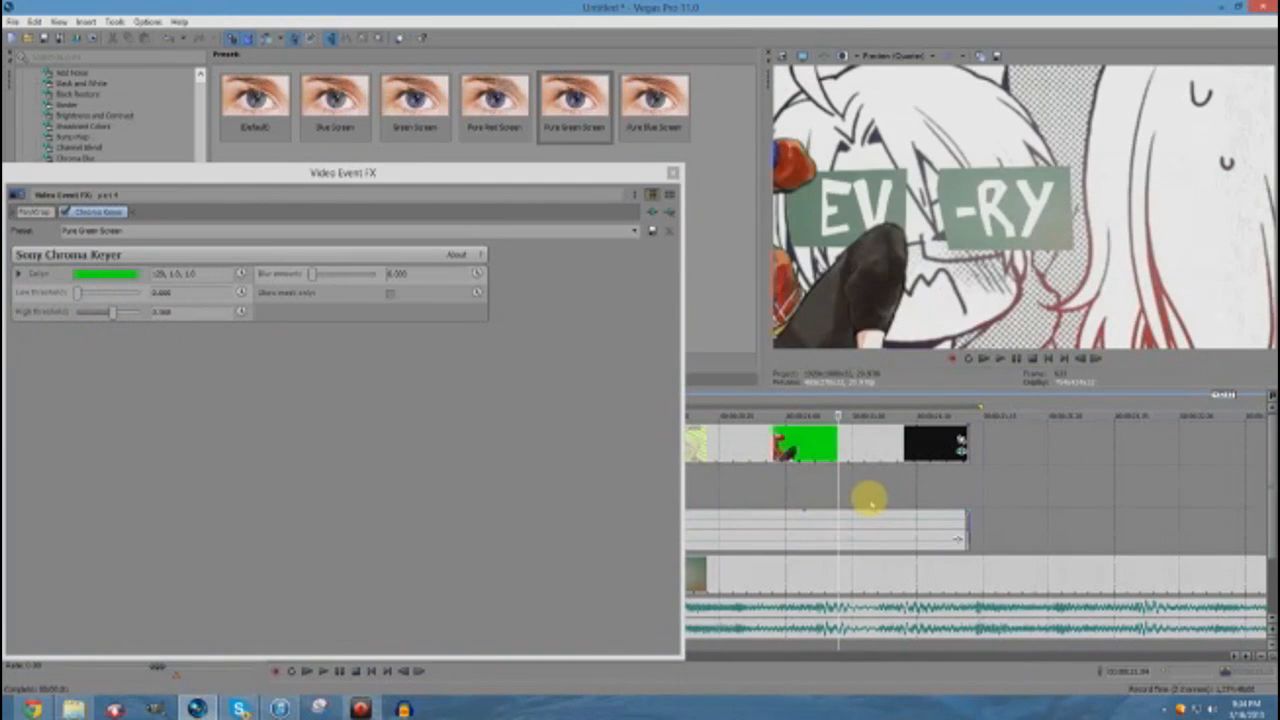
{"action": "left_click", "coordinate": [769, 482]}
{"action": "left_click", "coordinate": [714, 485]}
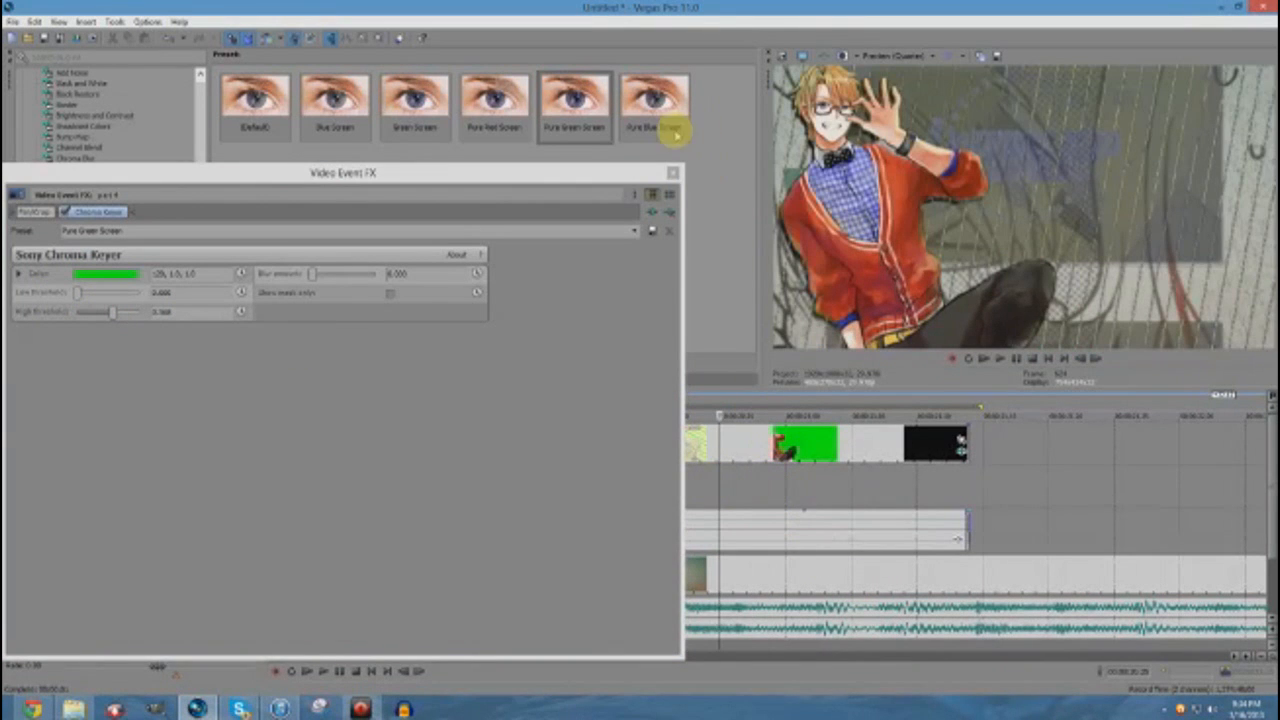
{"action": "left_click", "coordinate": [674, 185]}
{"action": "left_click", "coordinate": [673, 172]}
- Play back the keyed transition several times from shortly before the split in the part 4 clip
{"action": "left_click", "coordinate": [591, 521]}
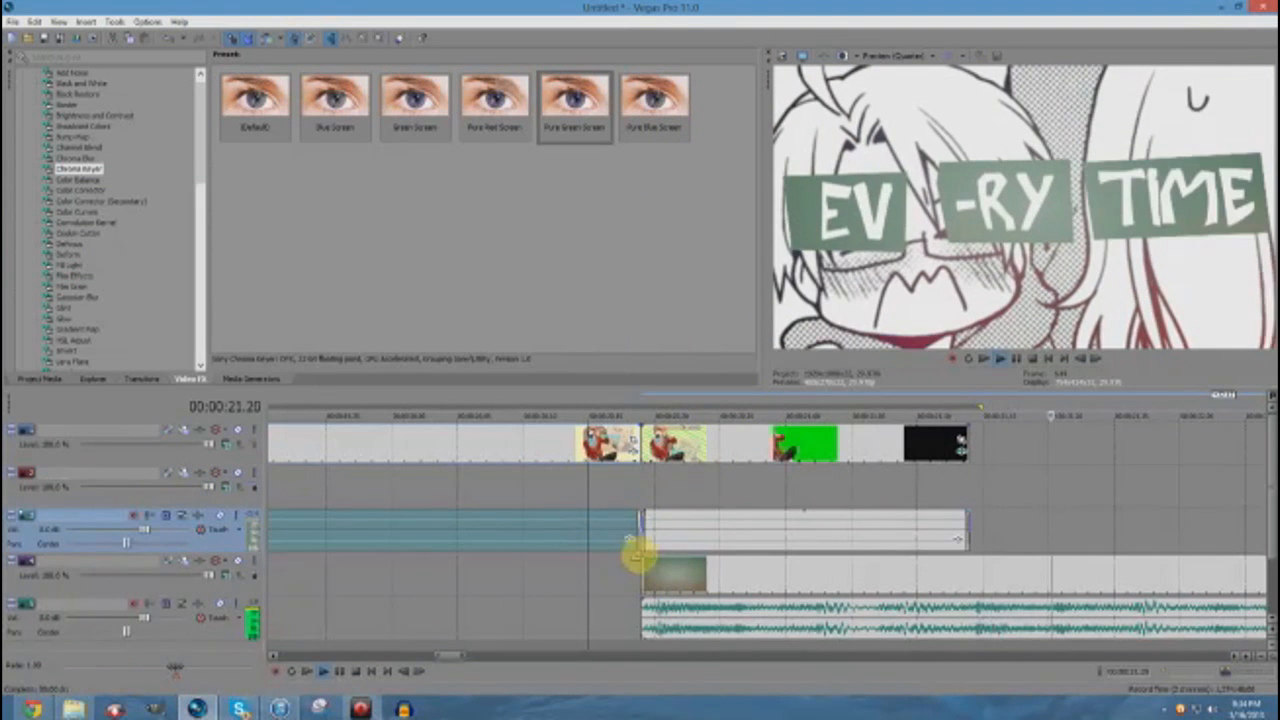
{"action": "key", "text": "space"}
{"action": "scroll", "coordinate": [641, 548], "scroll_direction": "down", "scroll_amount": 3}
{"action": "left_click", "coordinate": [517, 591]}
{"action": "left_click", "coordinate": [479, 585]}
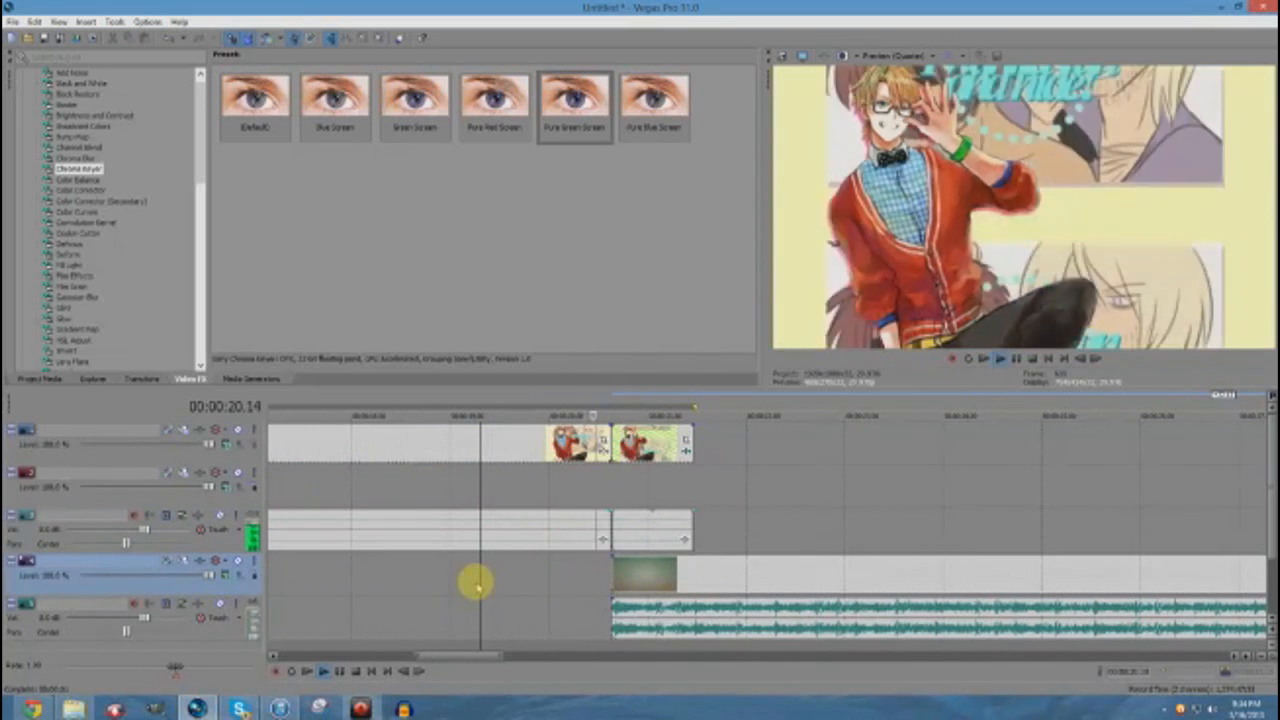
{"action": "key", "text": "space"}
{"action": "left_click", "coordinate": [571, 565]}
{"action": "left_click", "coordinate": [531, 583]}
{"action": "scroll", "coordinate": [620, 570], "scroll_direction": "up", "scroll_amount": 2}
{"action": "left_click", "coordinate": [946, 608]}
{"action": "left_click", "coordinate": [877, 604]}
{"action": "key", "text": "space"}
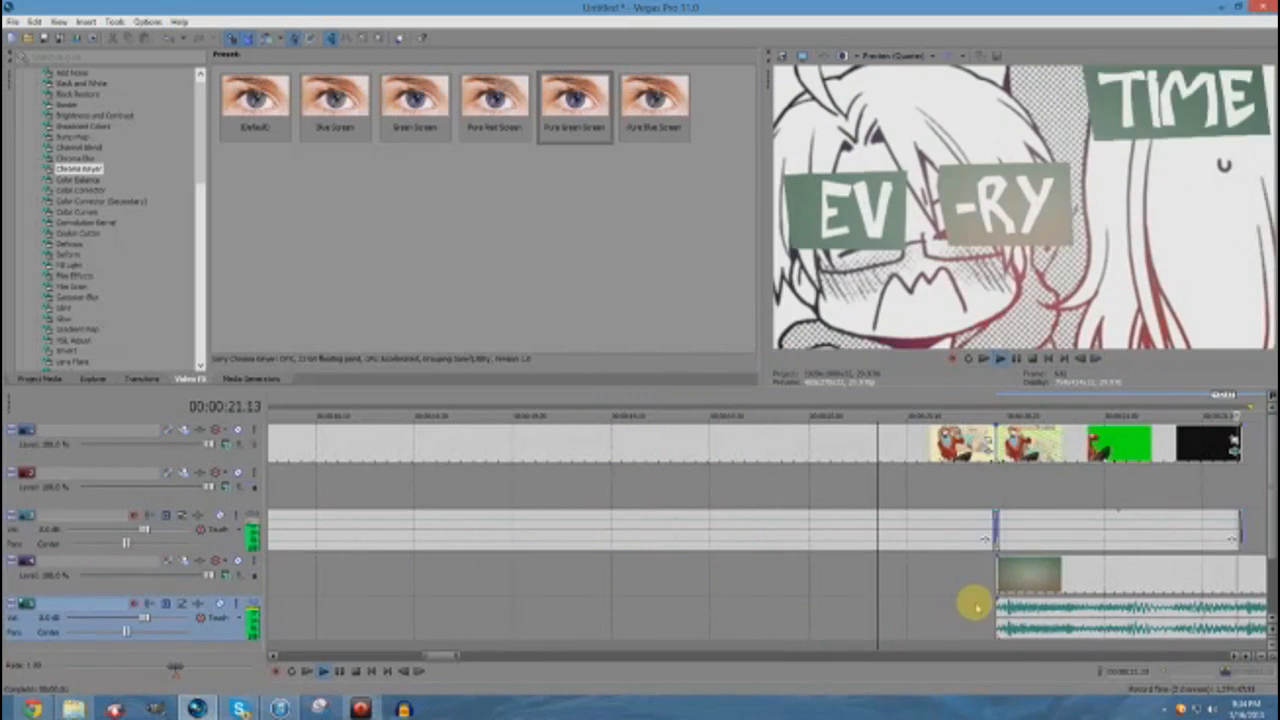
- Shorten the end of the clip on the upper video track and check the scene shortly before its end
{"action": "scroll", "coordinate": [970, 602], "scroll_direction": "down", "scroll_amount": 2}
{"action": "left_click", "coordinate": [589, 468]}
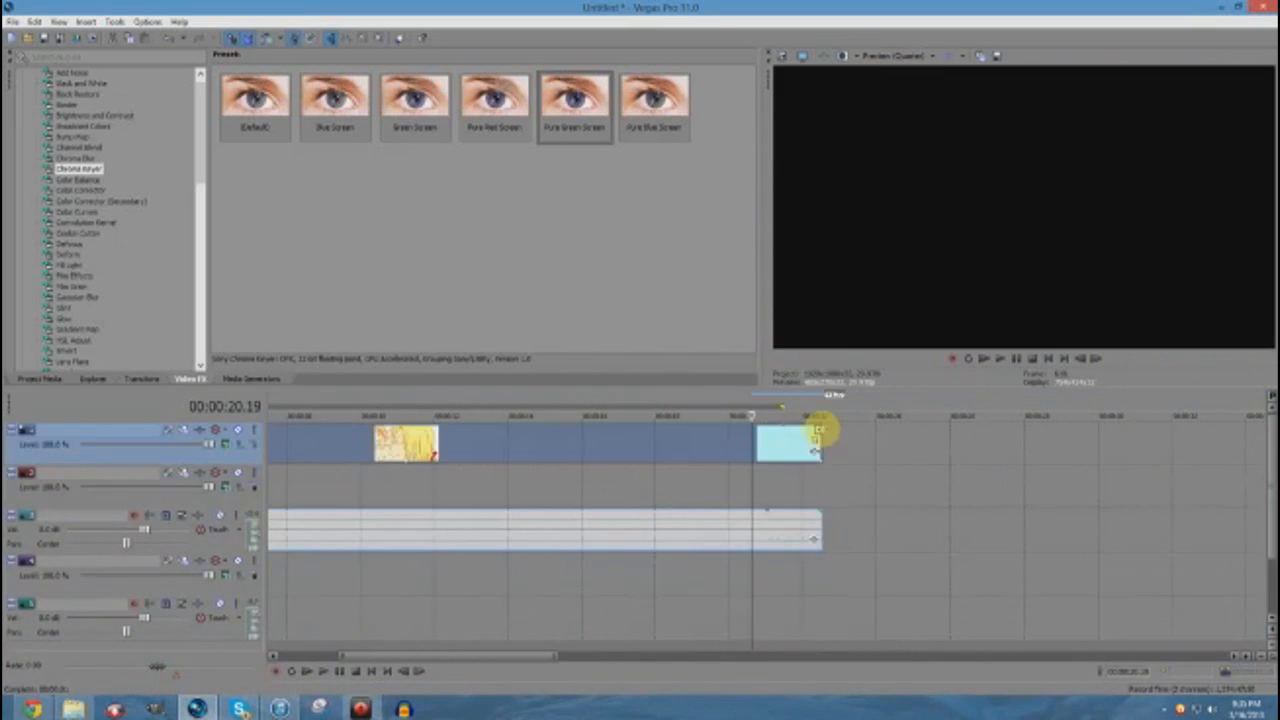
{"action": "left_click_drag", "start_coordinate": [820, 431], "coordinate": [771, 446]}
{"action": "left_click", "coordinate": [769, 449]}
{"action": "scroll", "coordinate": [768, 449], "scroll_direction": "up", "scroll_amount": 3}
{"action": "left_click", "coordinate": [742, 449]}
{"action": "left_click", "coordinate": [690, 449]}
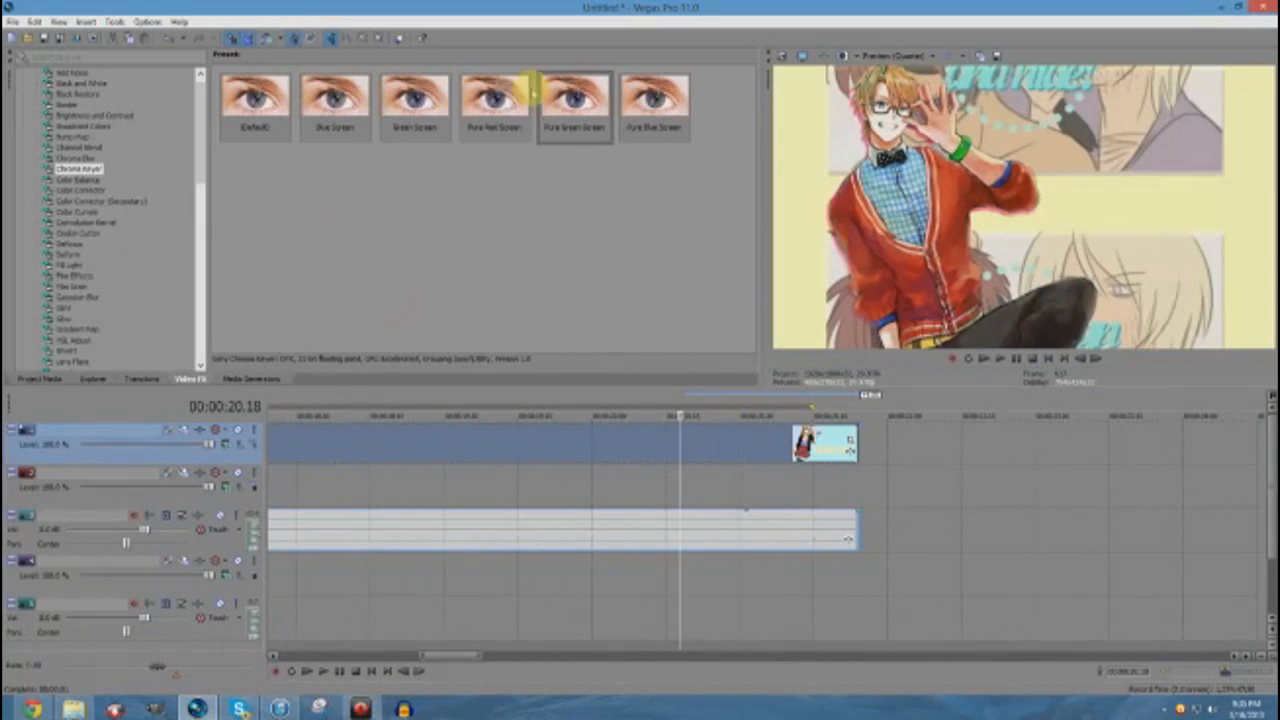
- Review the clip's earlier scenes along the timeline, including a playback from its beginning
{"action": "left_click", "coordinate": [500, 522]}
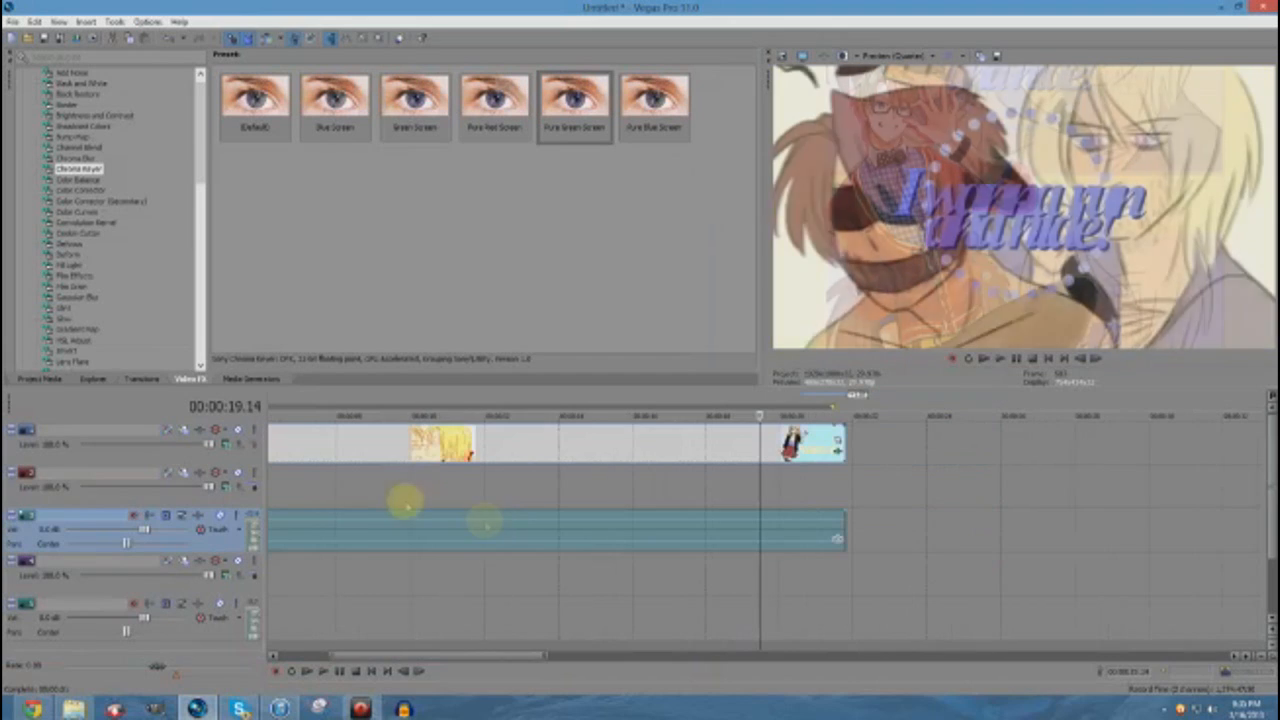
{"action": "left_click", "coordinate": [394, 500]}
{"action": "scroll", "coordinate": [408, 505], "scroll_direction": "down", "scroll_amount": 2}
{"action": "left_click", "coordinate": [323, 485]}
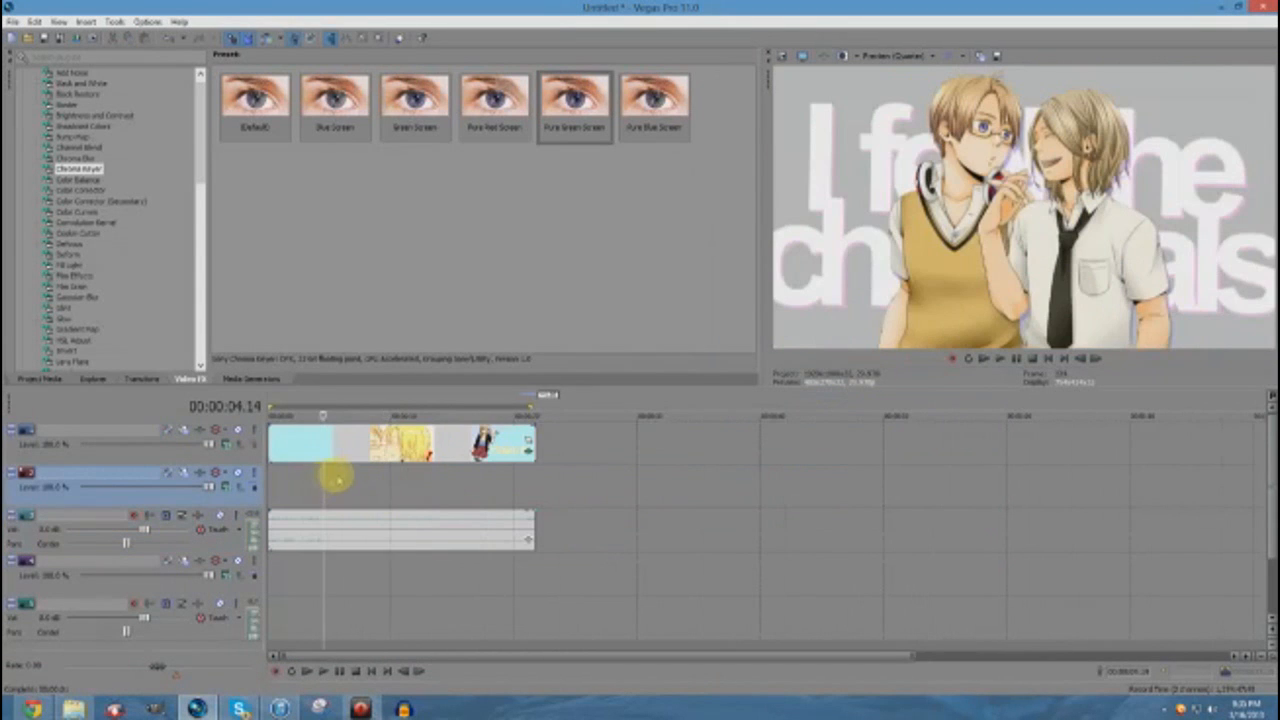
{"action": "scroll", "coordinate": [337, 478], "scroll_direction": "up", "scroll_amount": 3}
{"action": "left_click", "coordinate": [306, 671]}
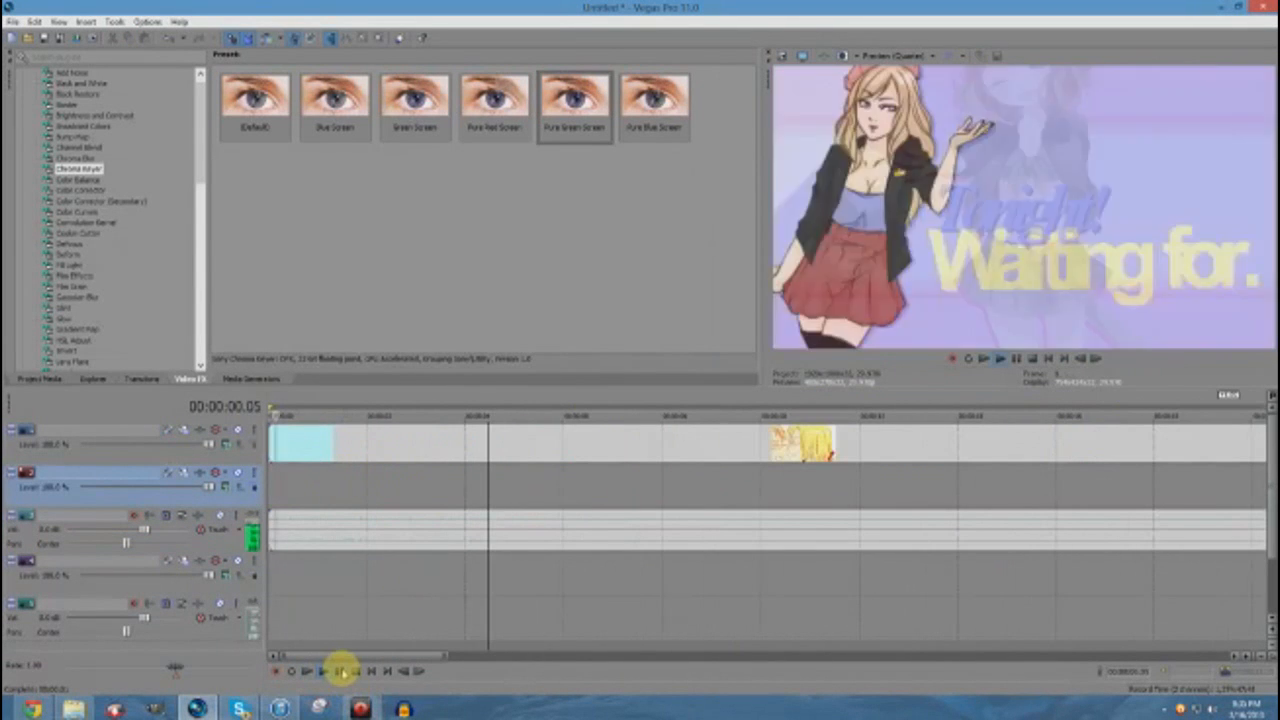
{"action": "scroll", "coordinate": [511, 574], "scroll_direction": "down", "scroll_amount": 3}
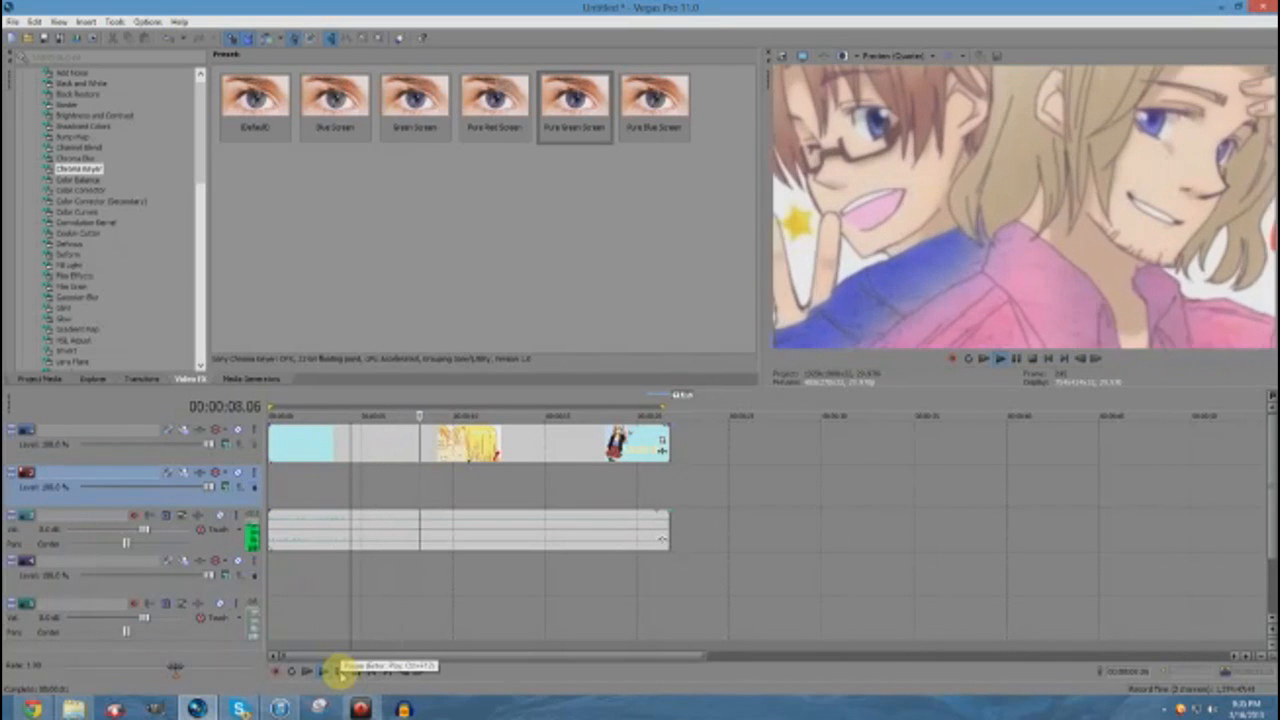
{"action": "left_click", "coordinate": [340, 670]}
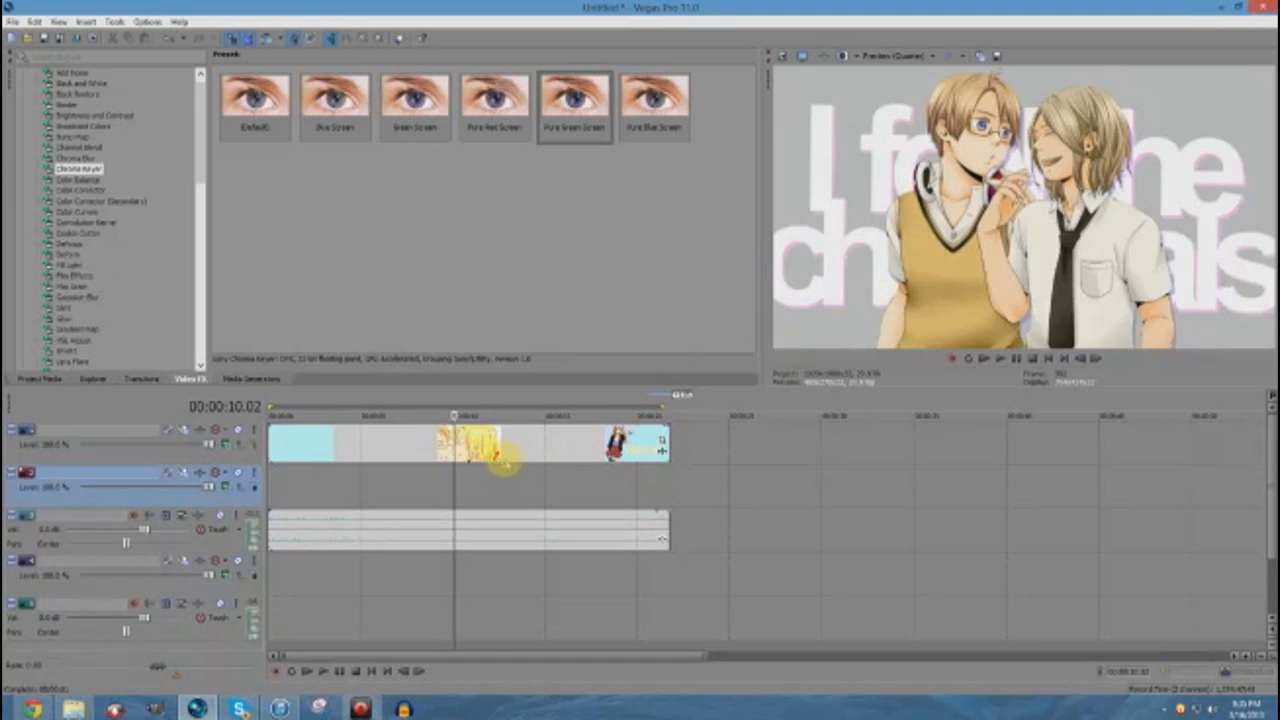
- Delete the video clip and its audio from the timeline
{"action": "left_click", "coordinate": [500, 462]}
{"action": "key", "text": "Delete"}
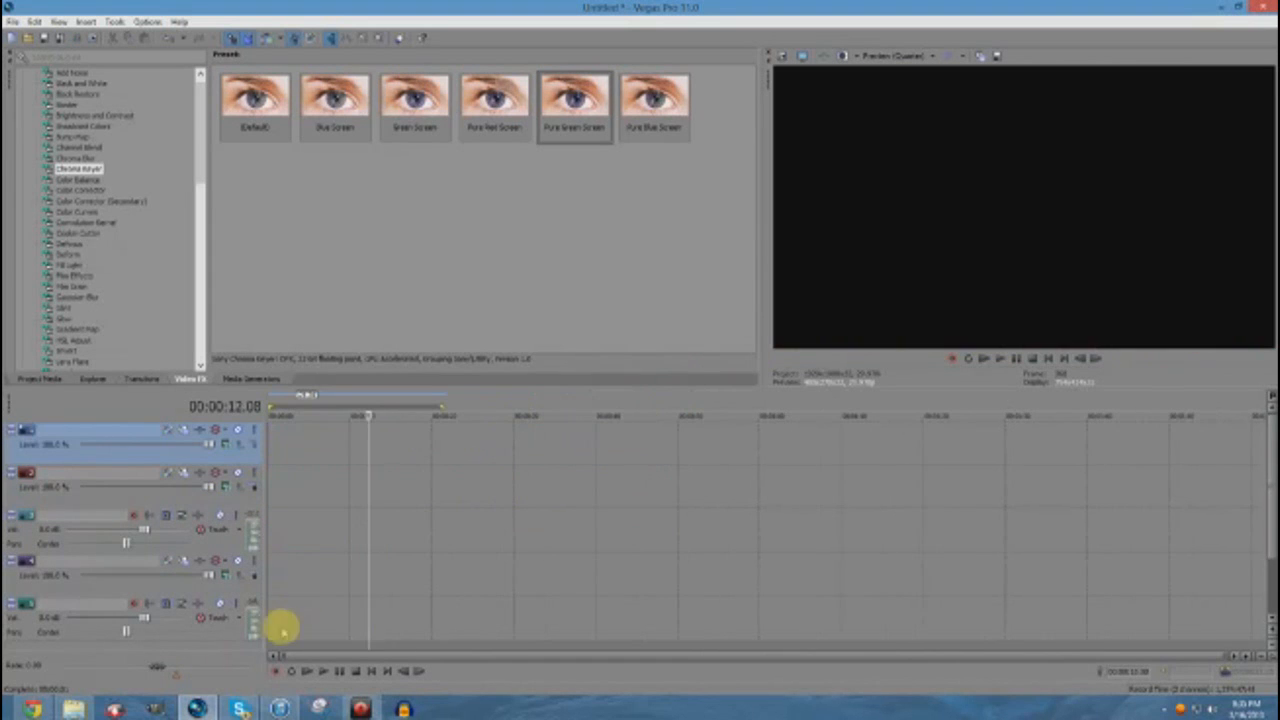